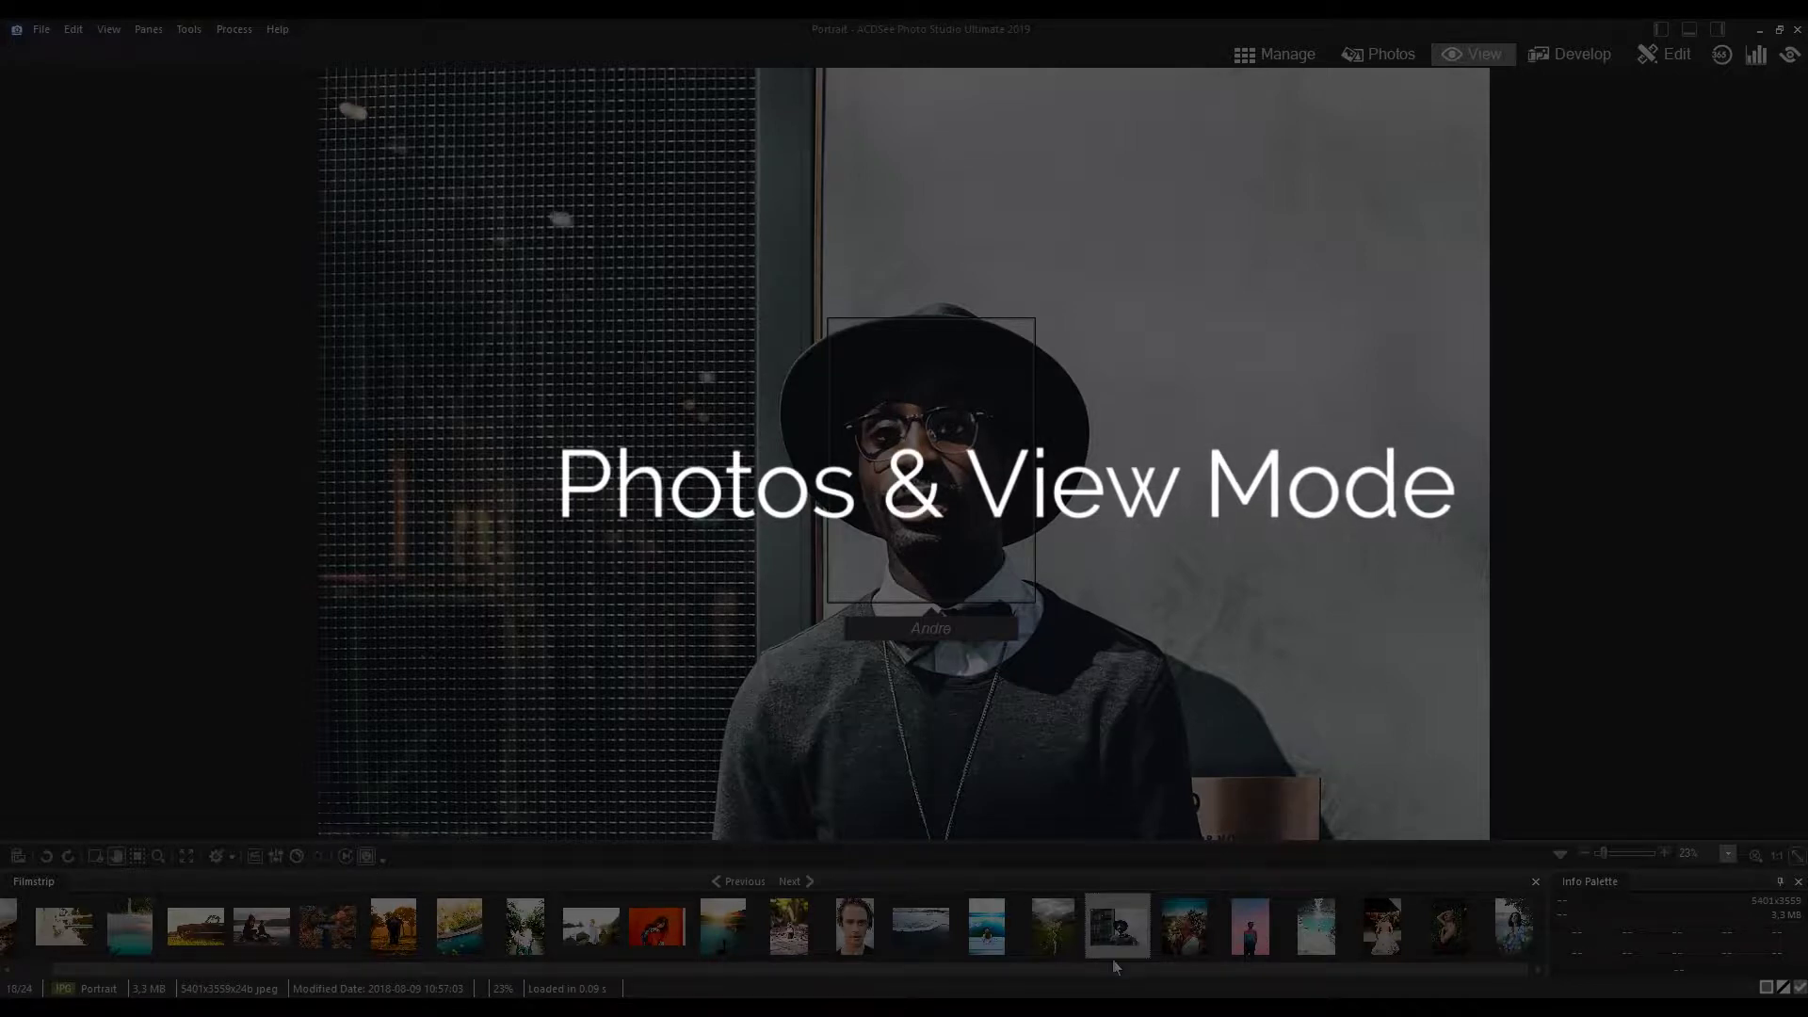
# Step: Step through the filmstrip portraits, from the flower-crown woman to Woman-Nature
pyautogui.click(1184, 929)
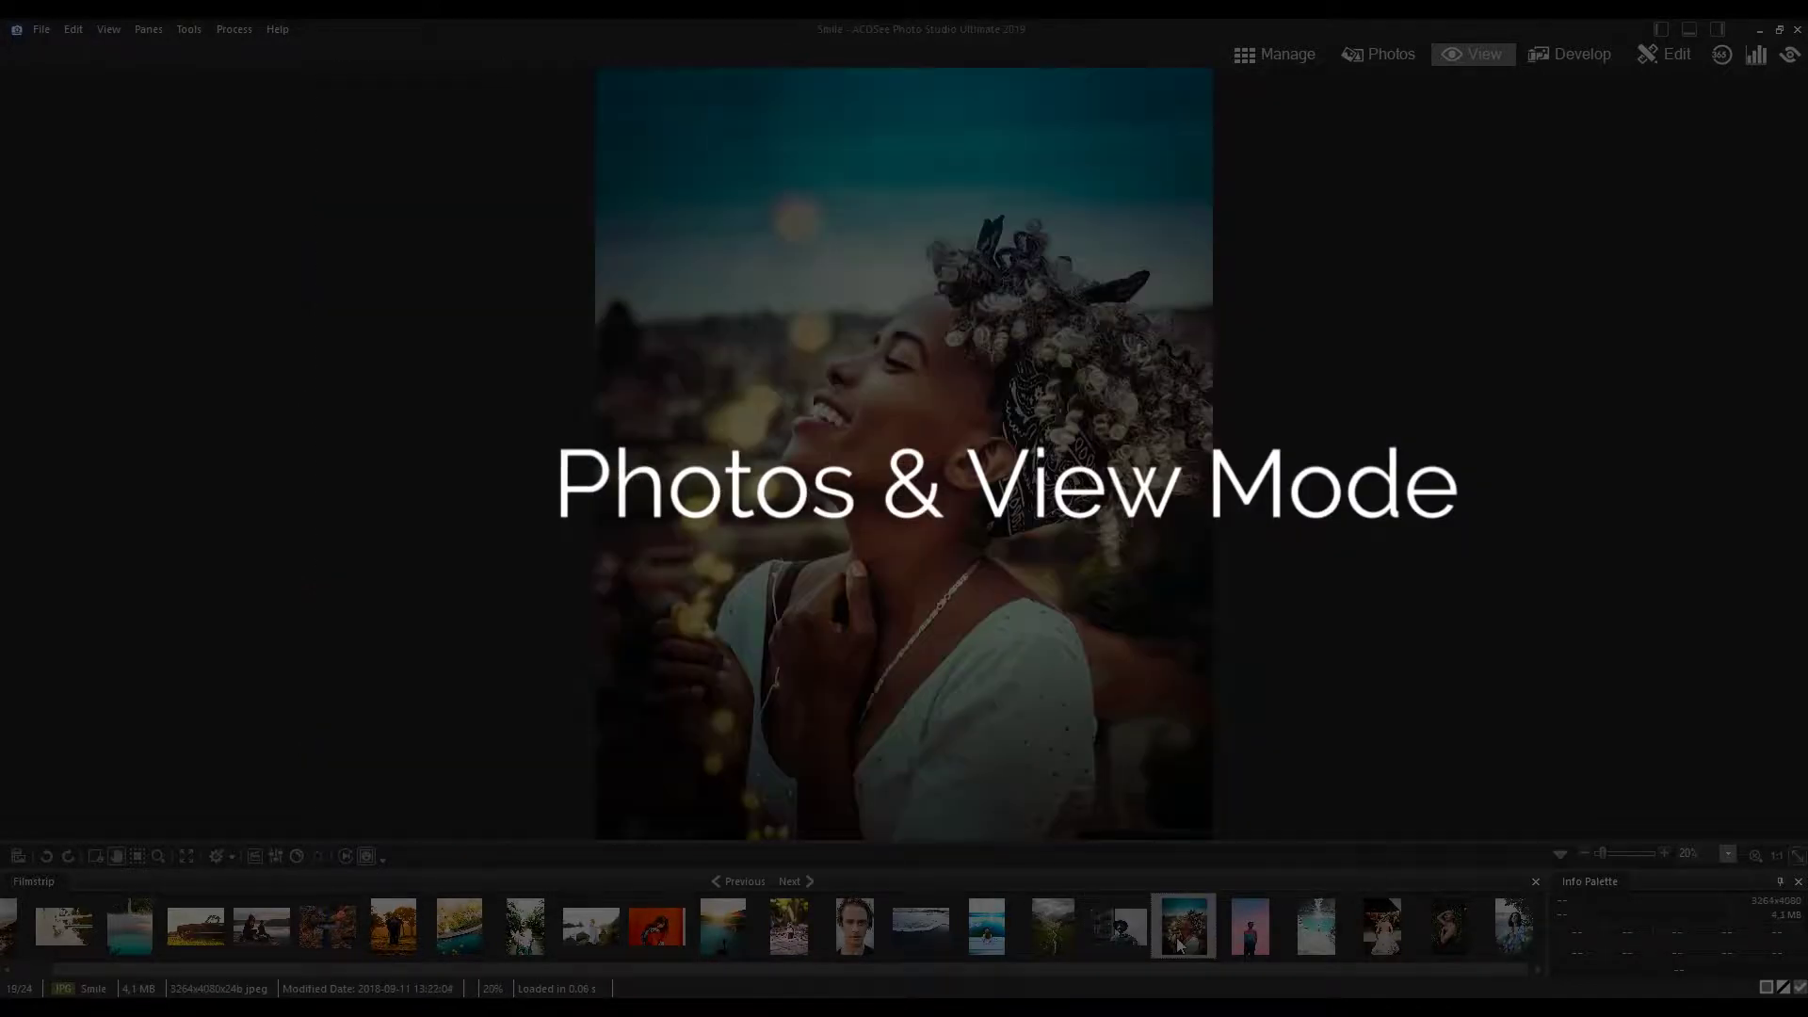
pyautogui.click(1242, 924)
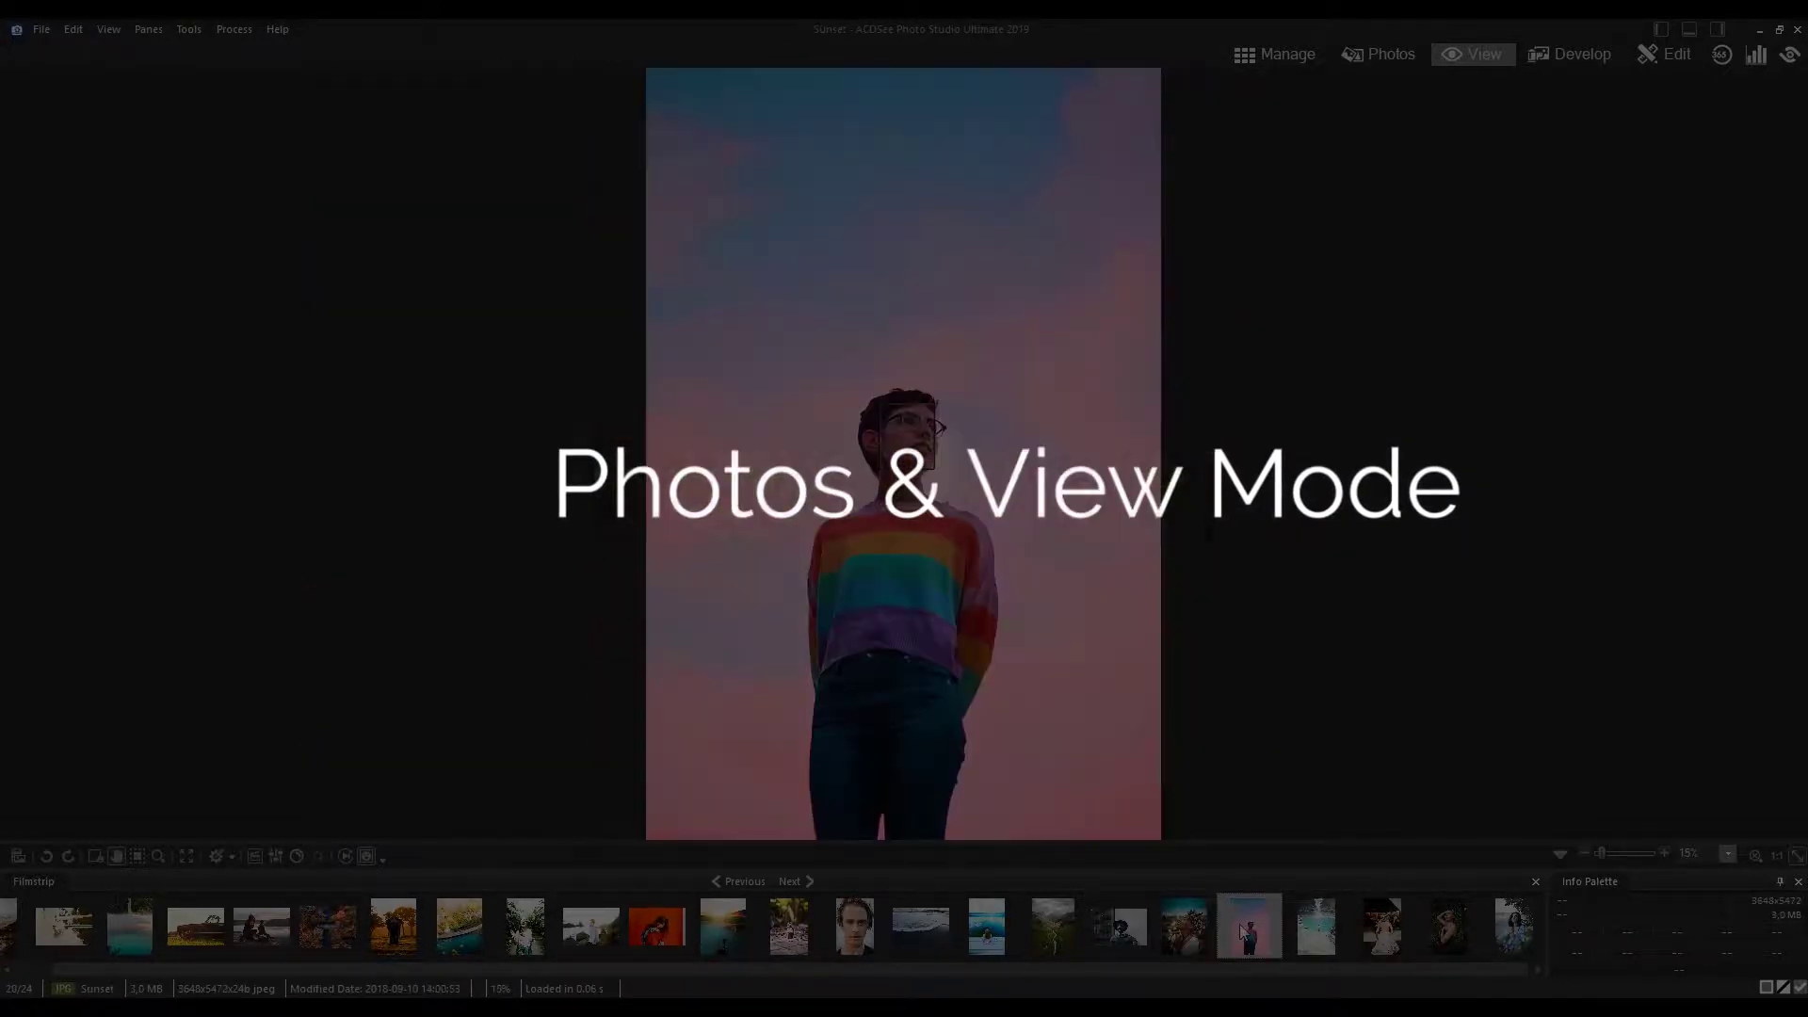
pyautogui.click(1313, 927)
pyautogui.click(1389, 925)
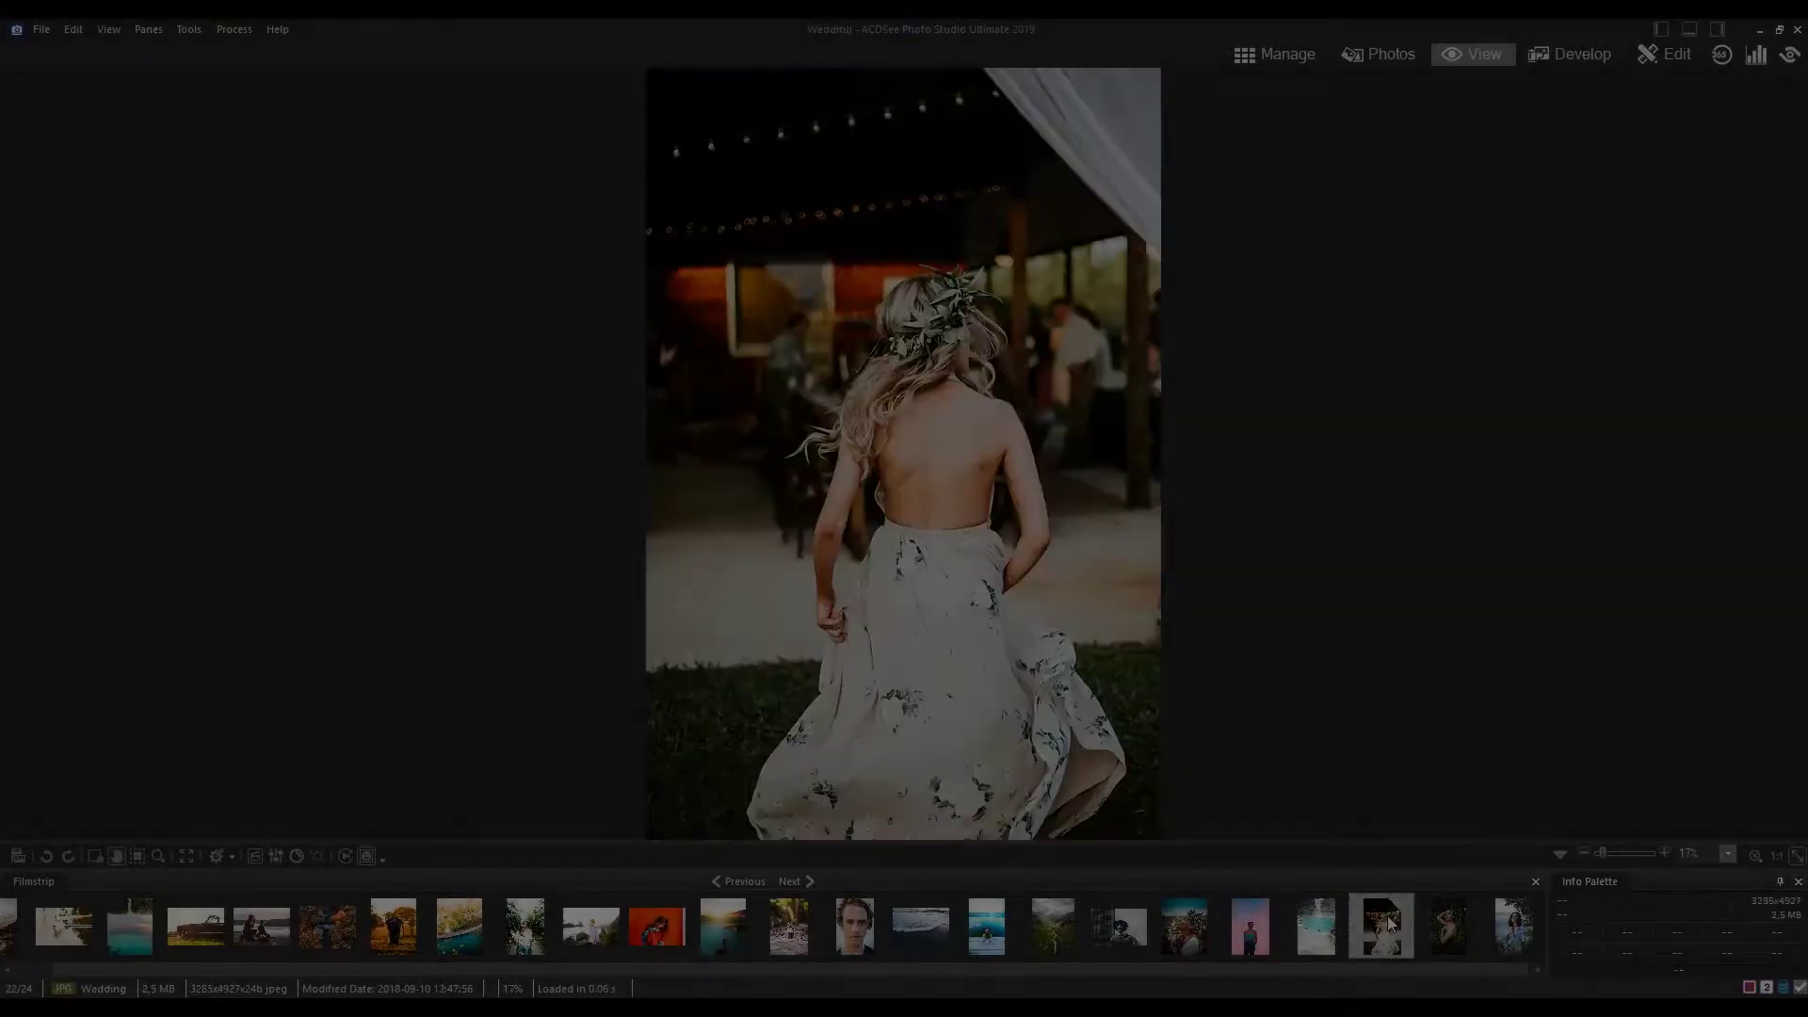
pyautogui.click(1438, 922)
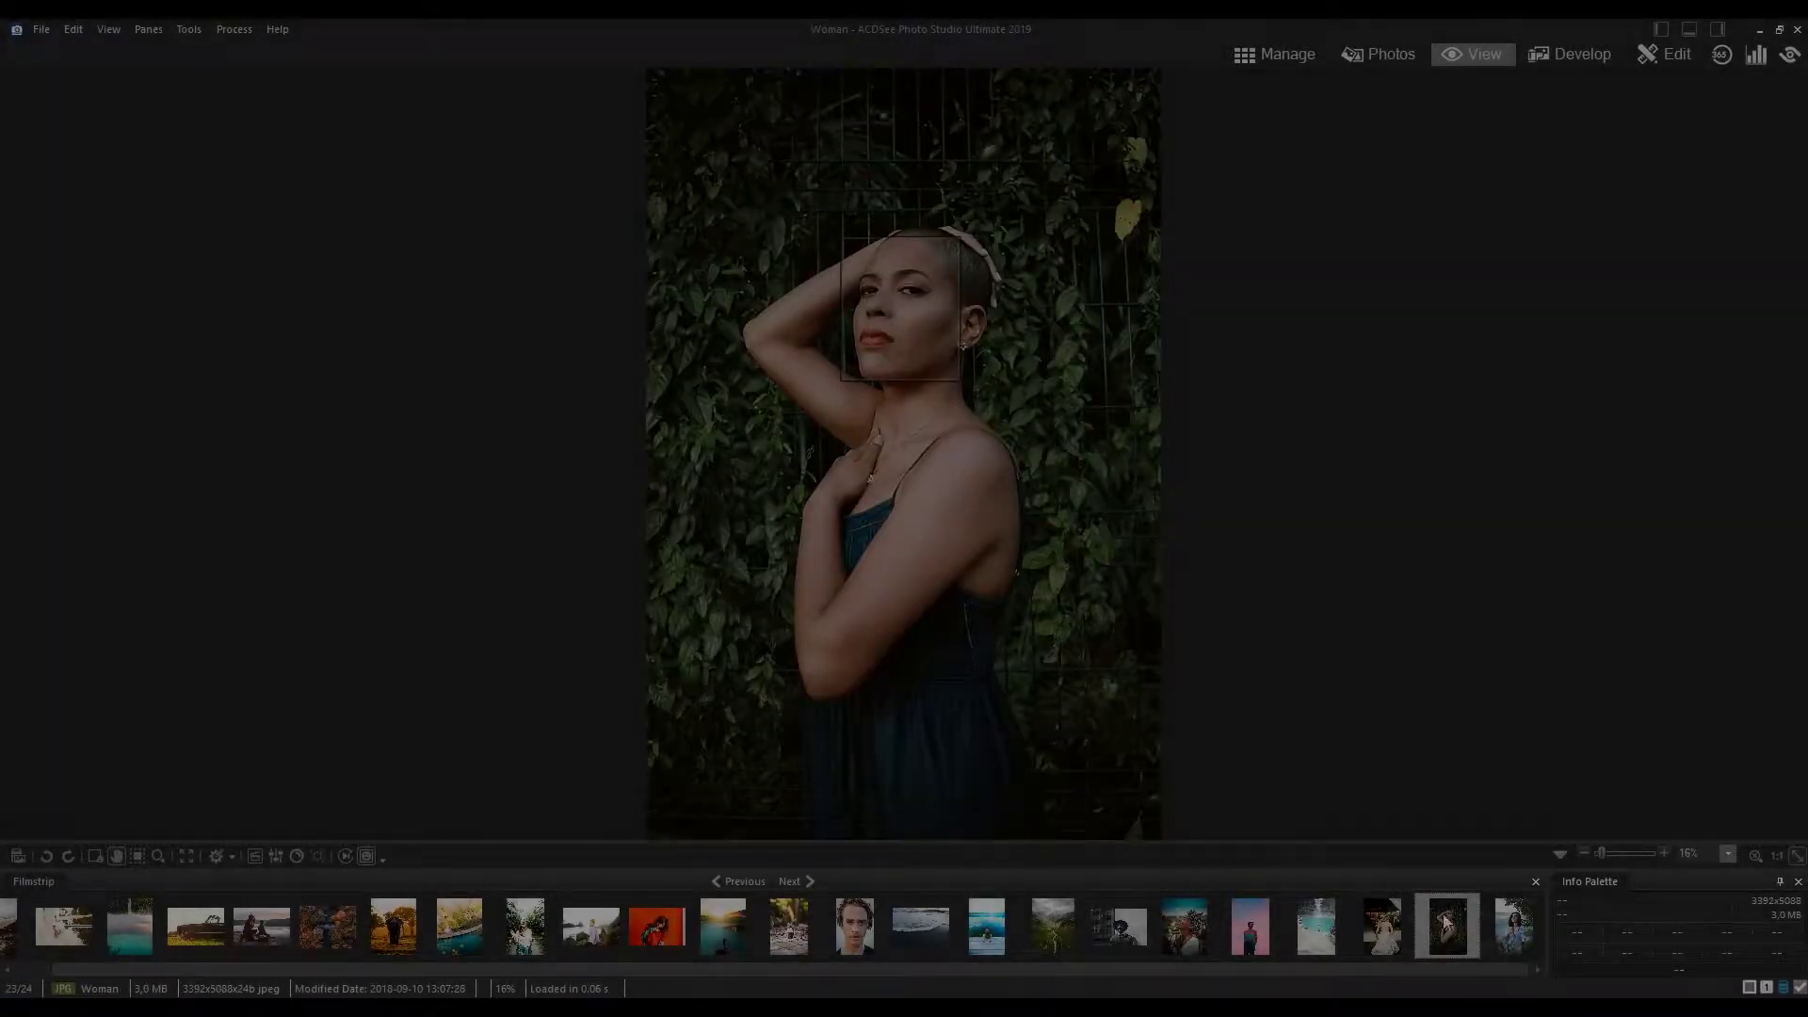
pyautogui.click(1514, 925)
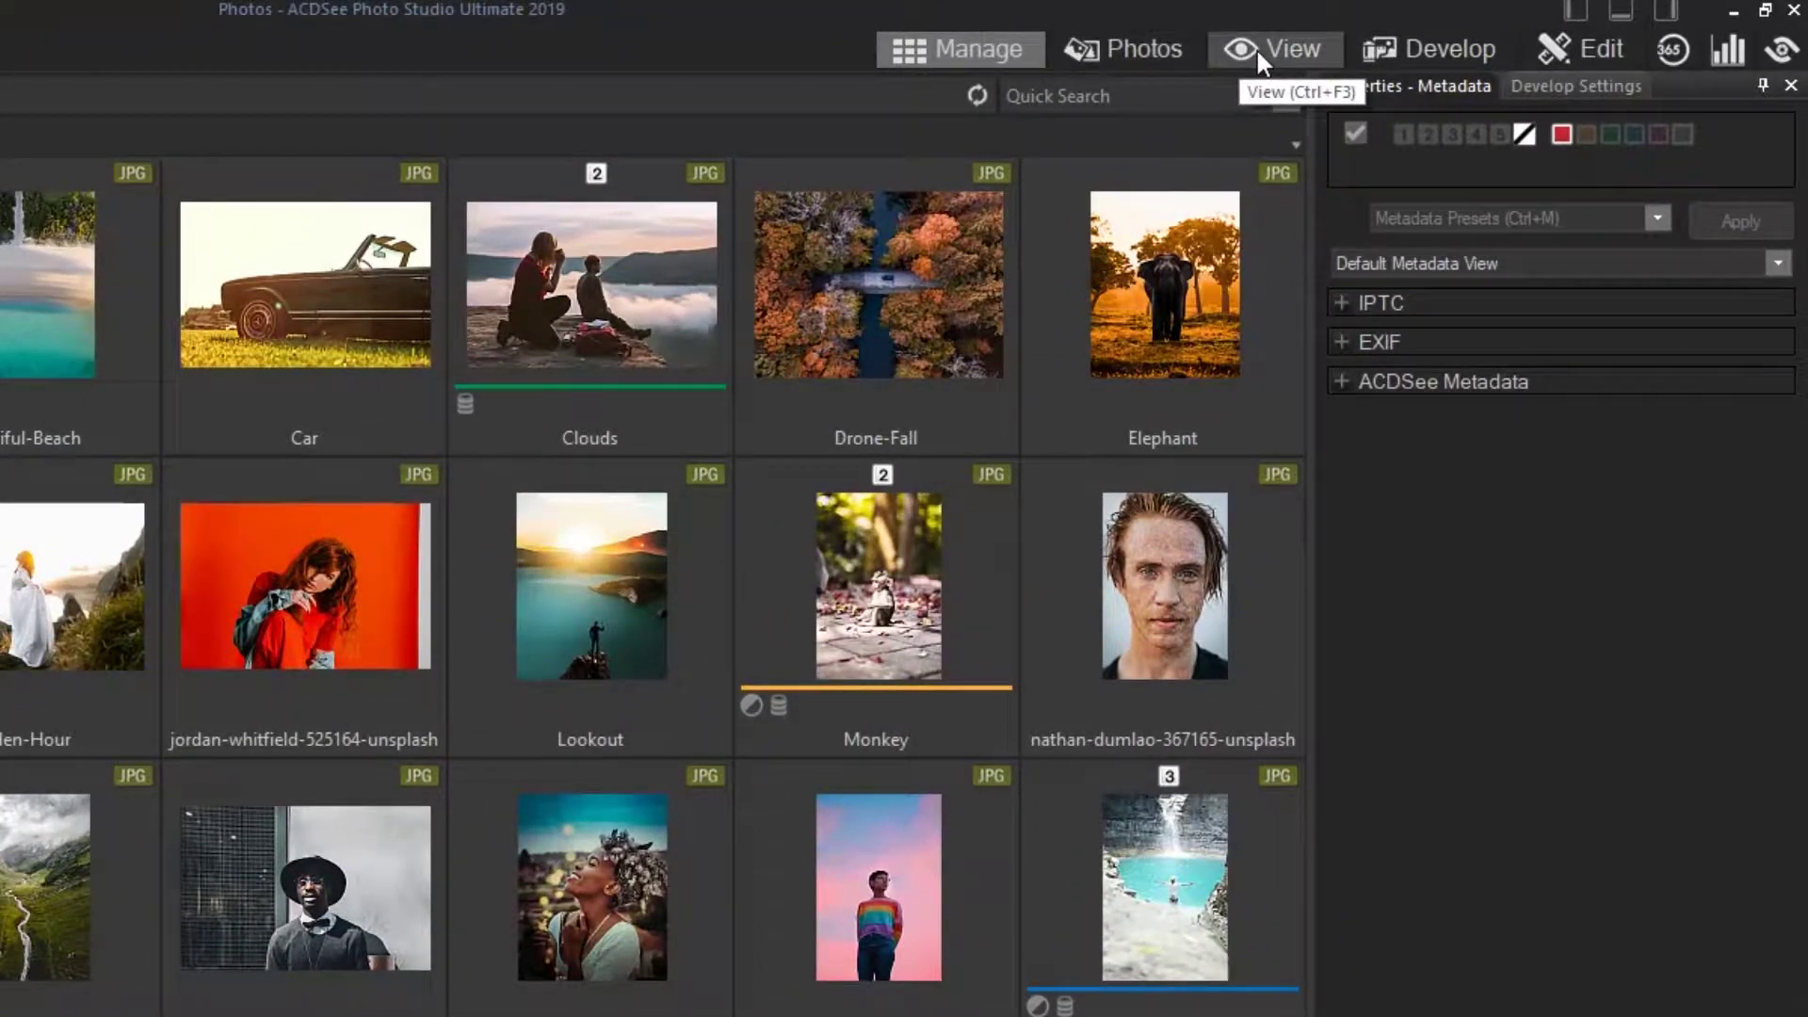
# Step: In Photos mode, view the 30 décembre 2017 and 3 janvier 2018 photos
pyautogui.click(1132, 50)
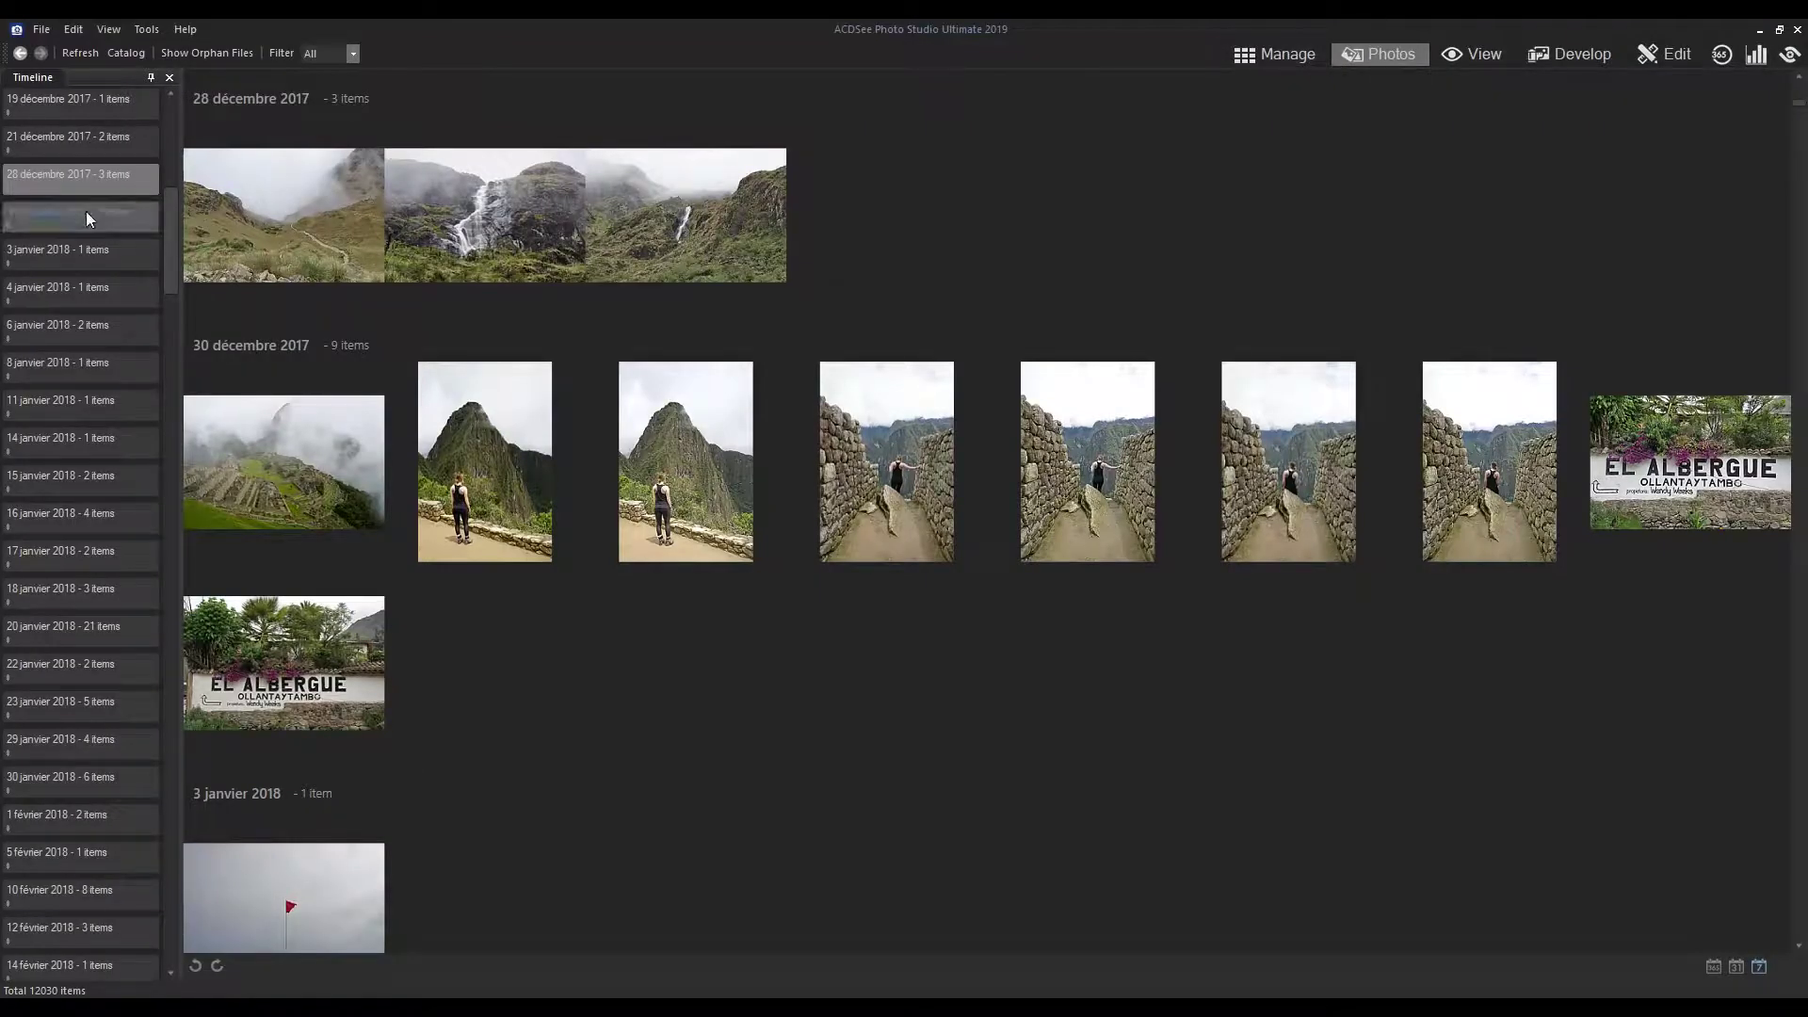
pyautogui.click(87, 211)
pyautogui.click(78, 255)
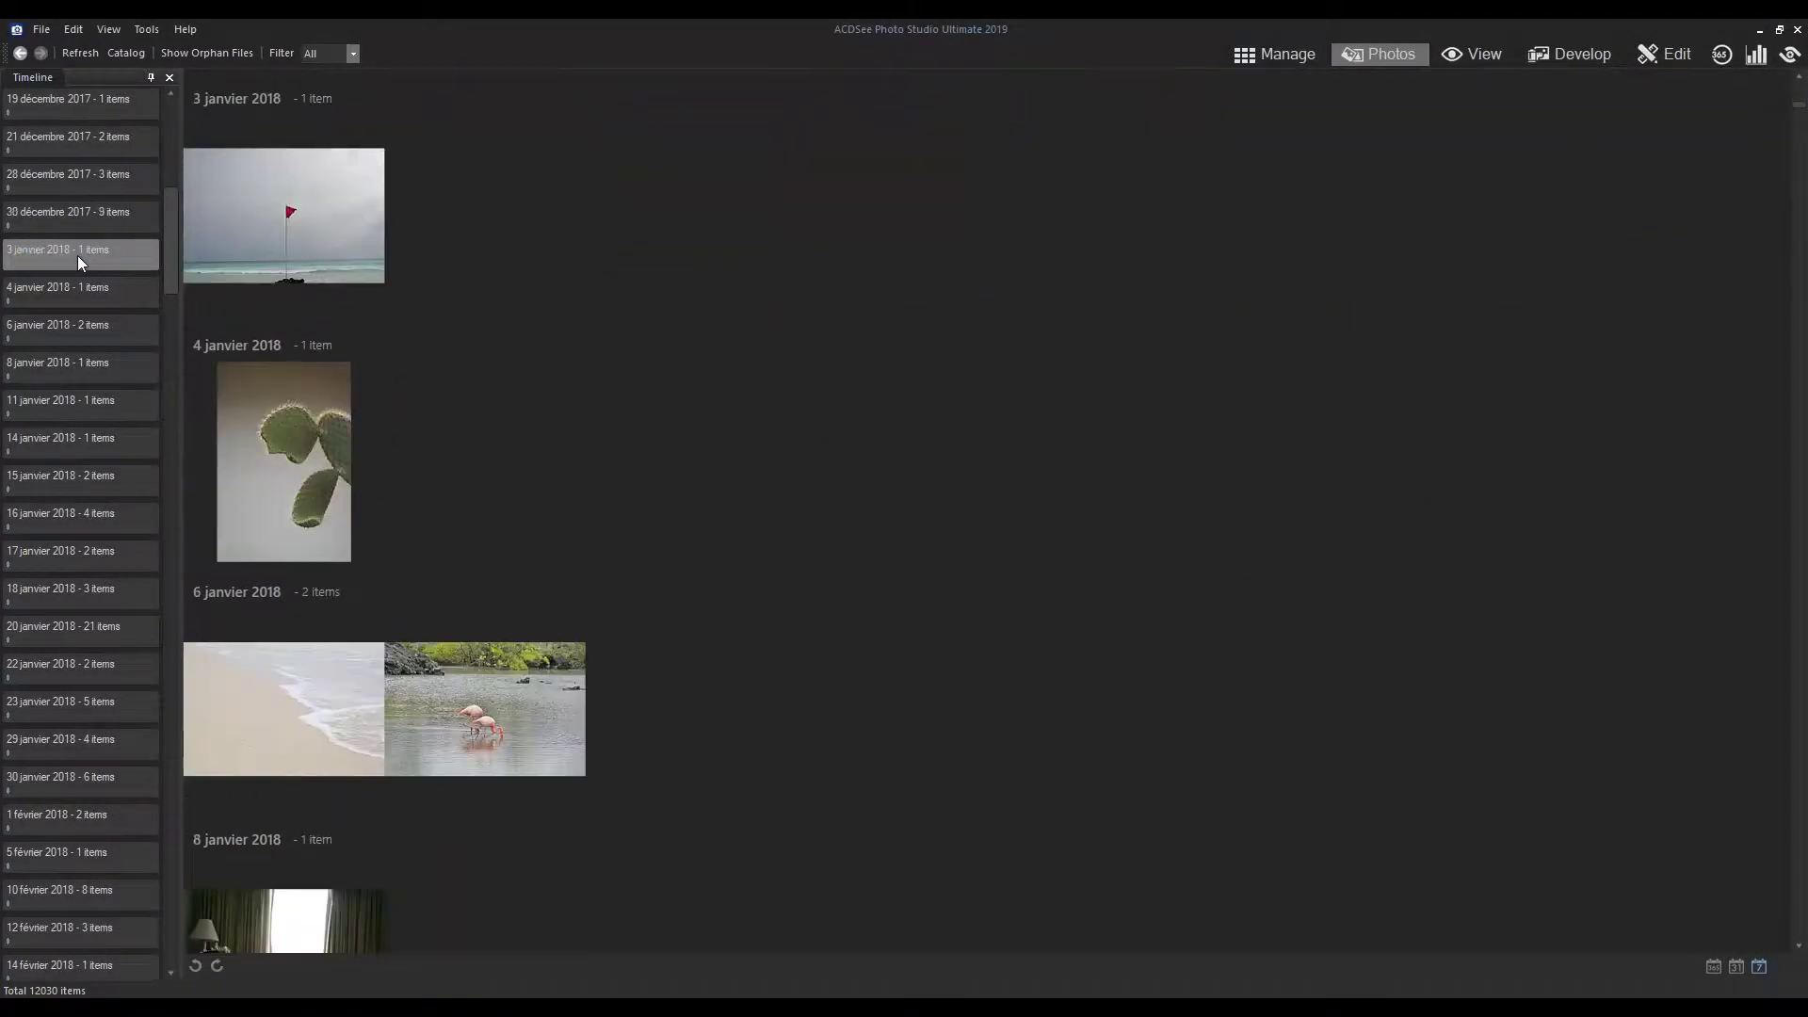
pyautogui.moveTo(169, 264); pyautogui.dragTo(178, 522)
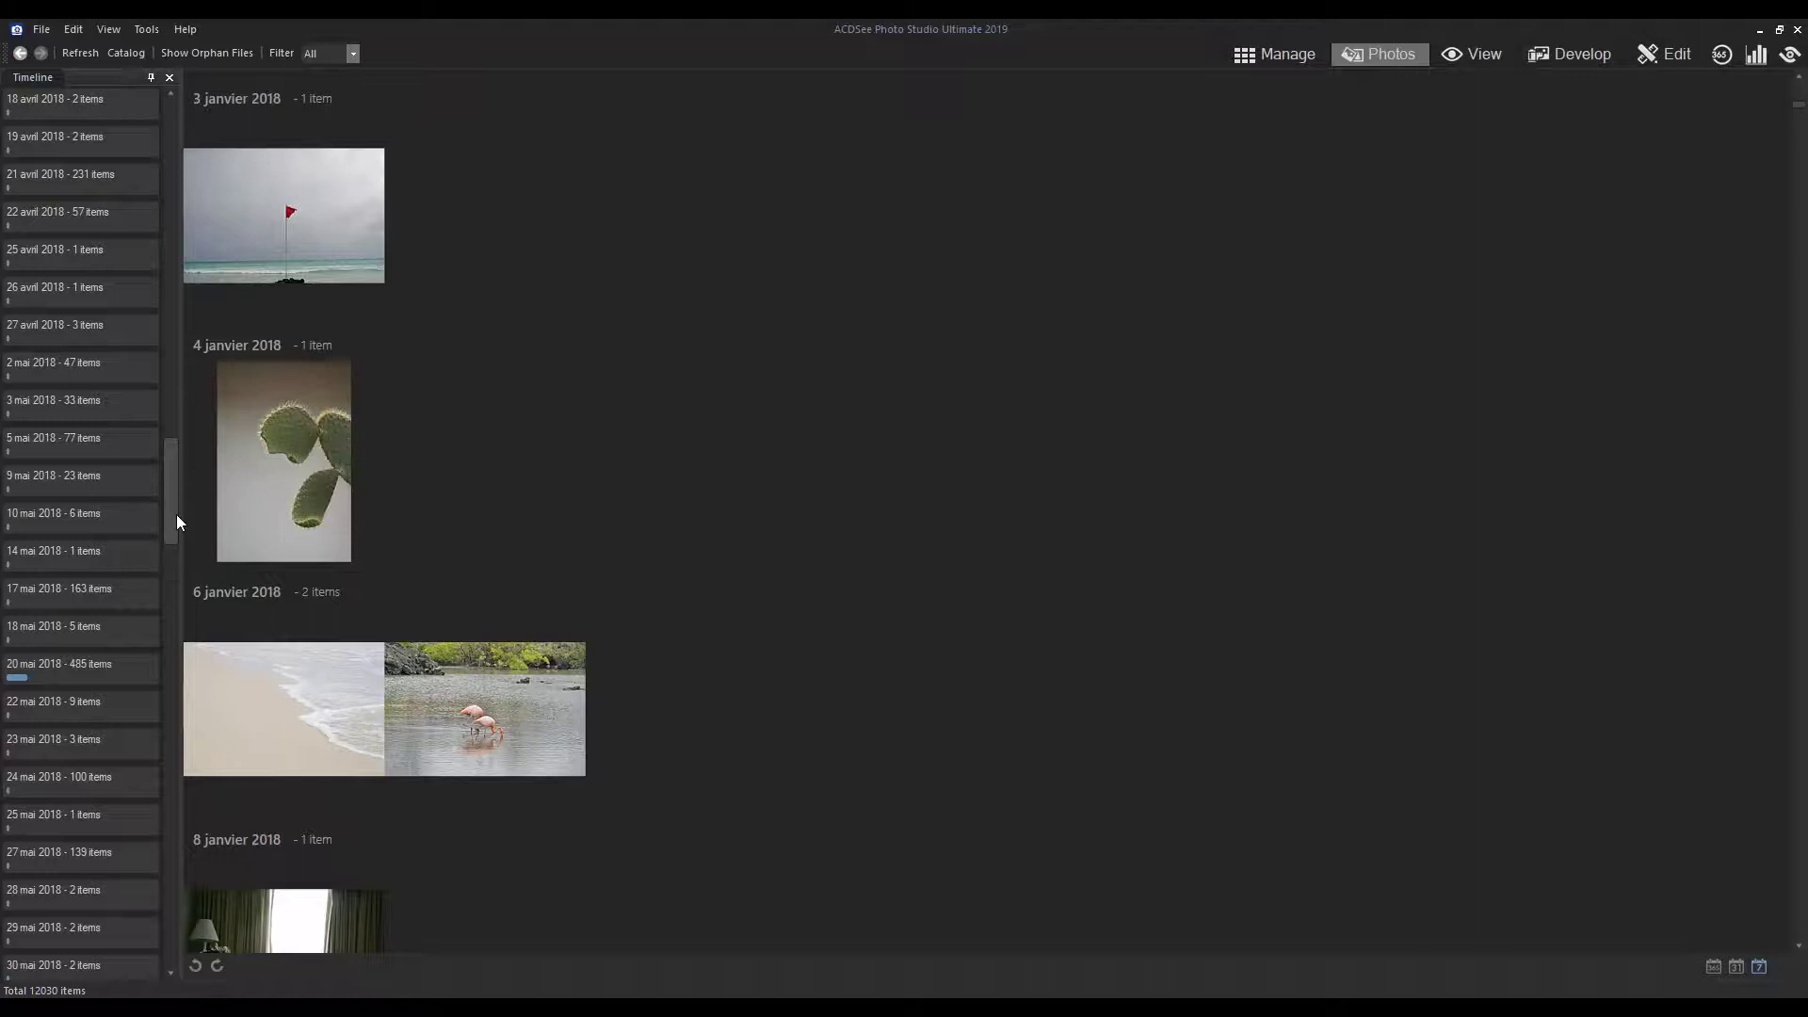
# Step: Show the 20 mai 2018 photos, then group the timeline by months and years
pyautogui.click(126, 661)
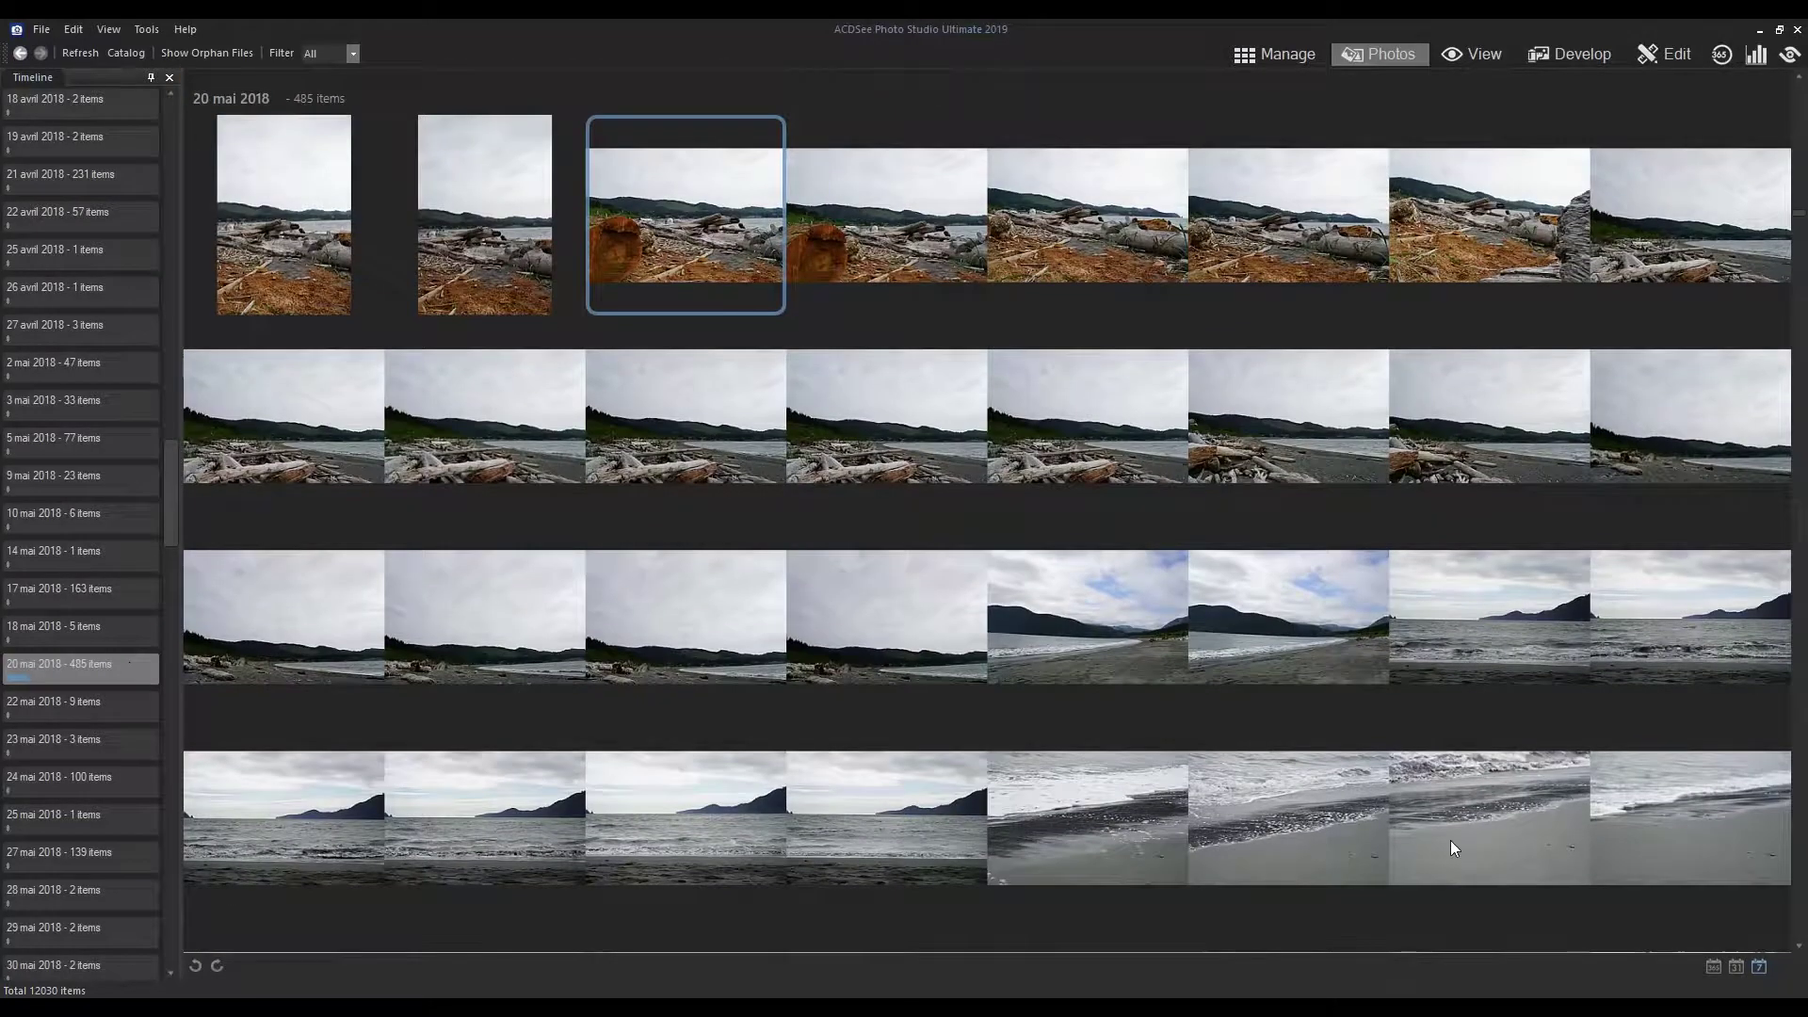
pyautogui.click(1737, 968)
pyautogui.click(1715, 967)
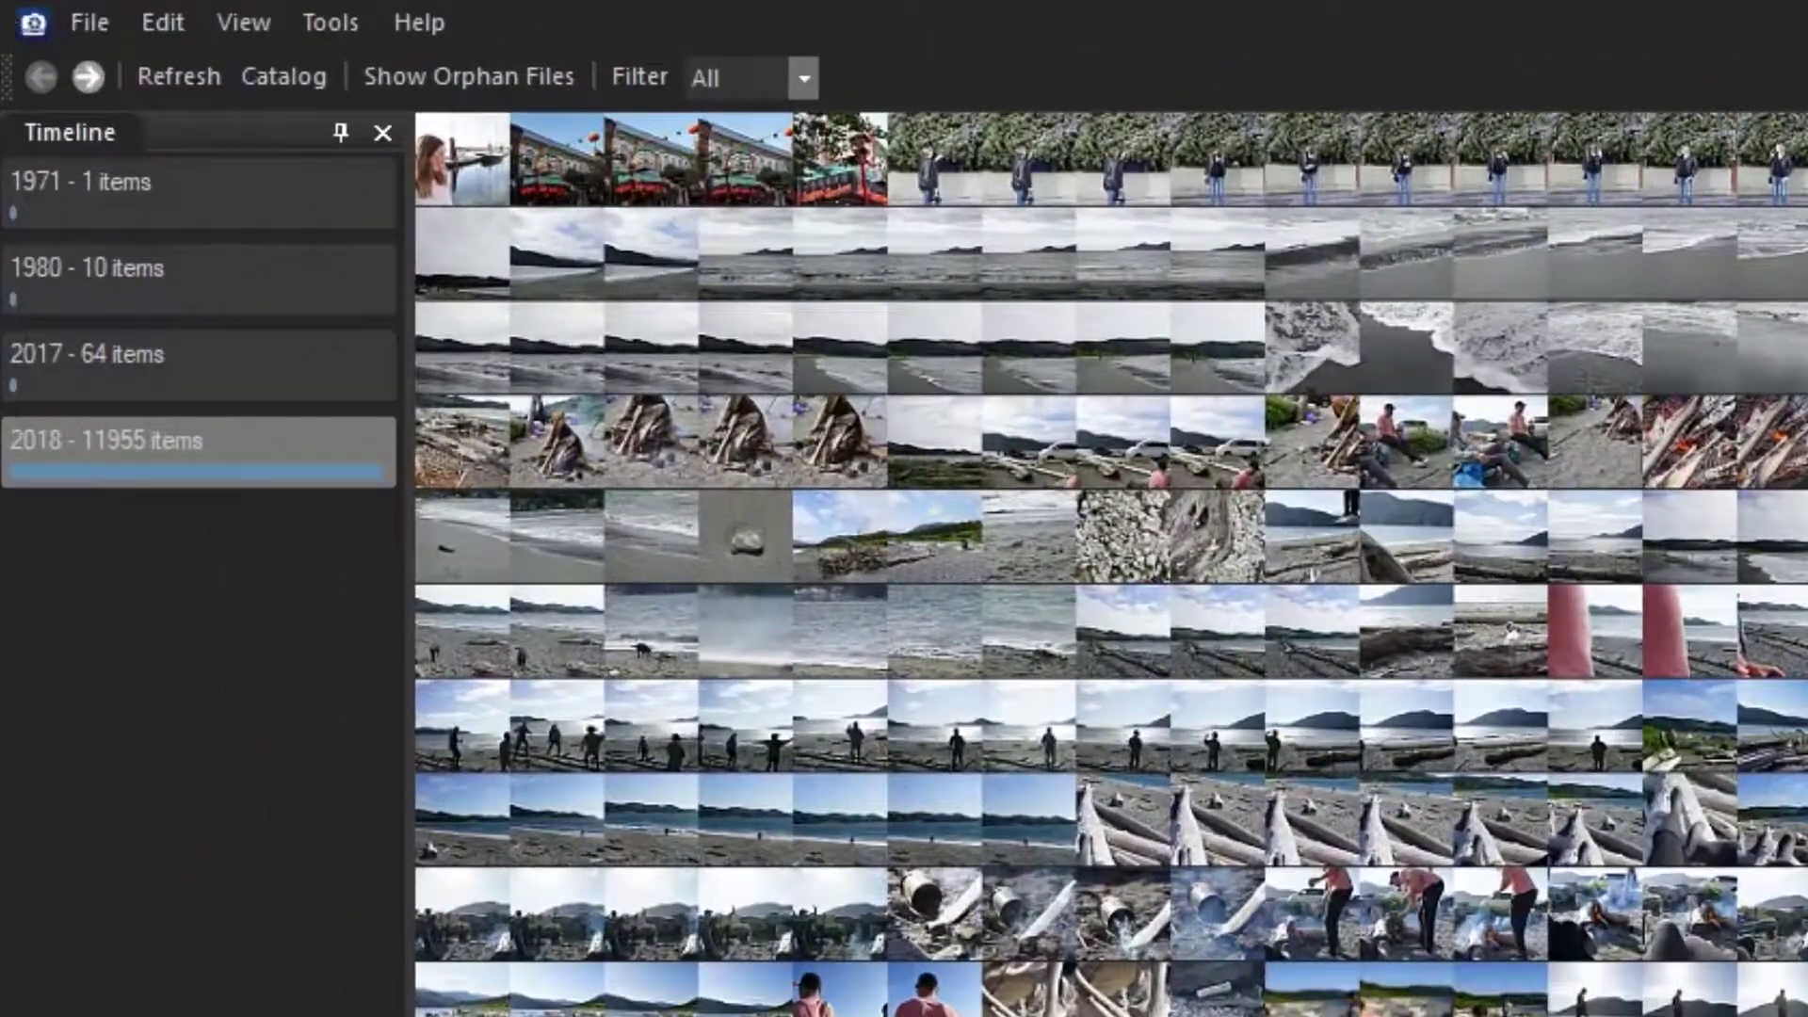
# Step: Refresh the year view and catalog the picture folders, raising 2018 to 12,338 images
pyautogui.click(95, 59)
pyautogui.click(283, 84)
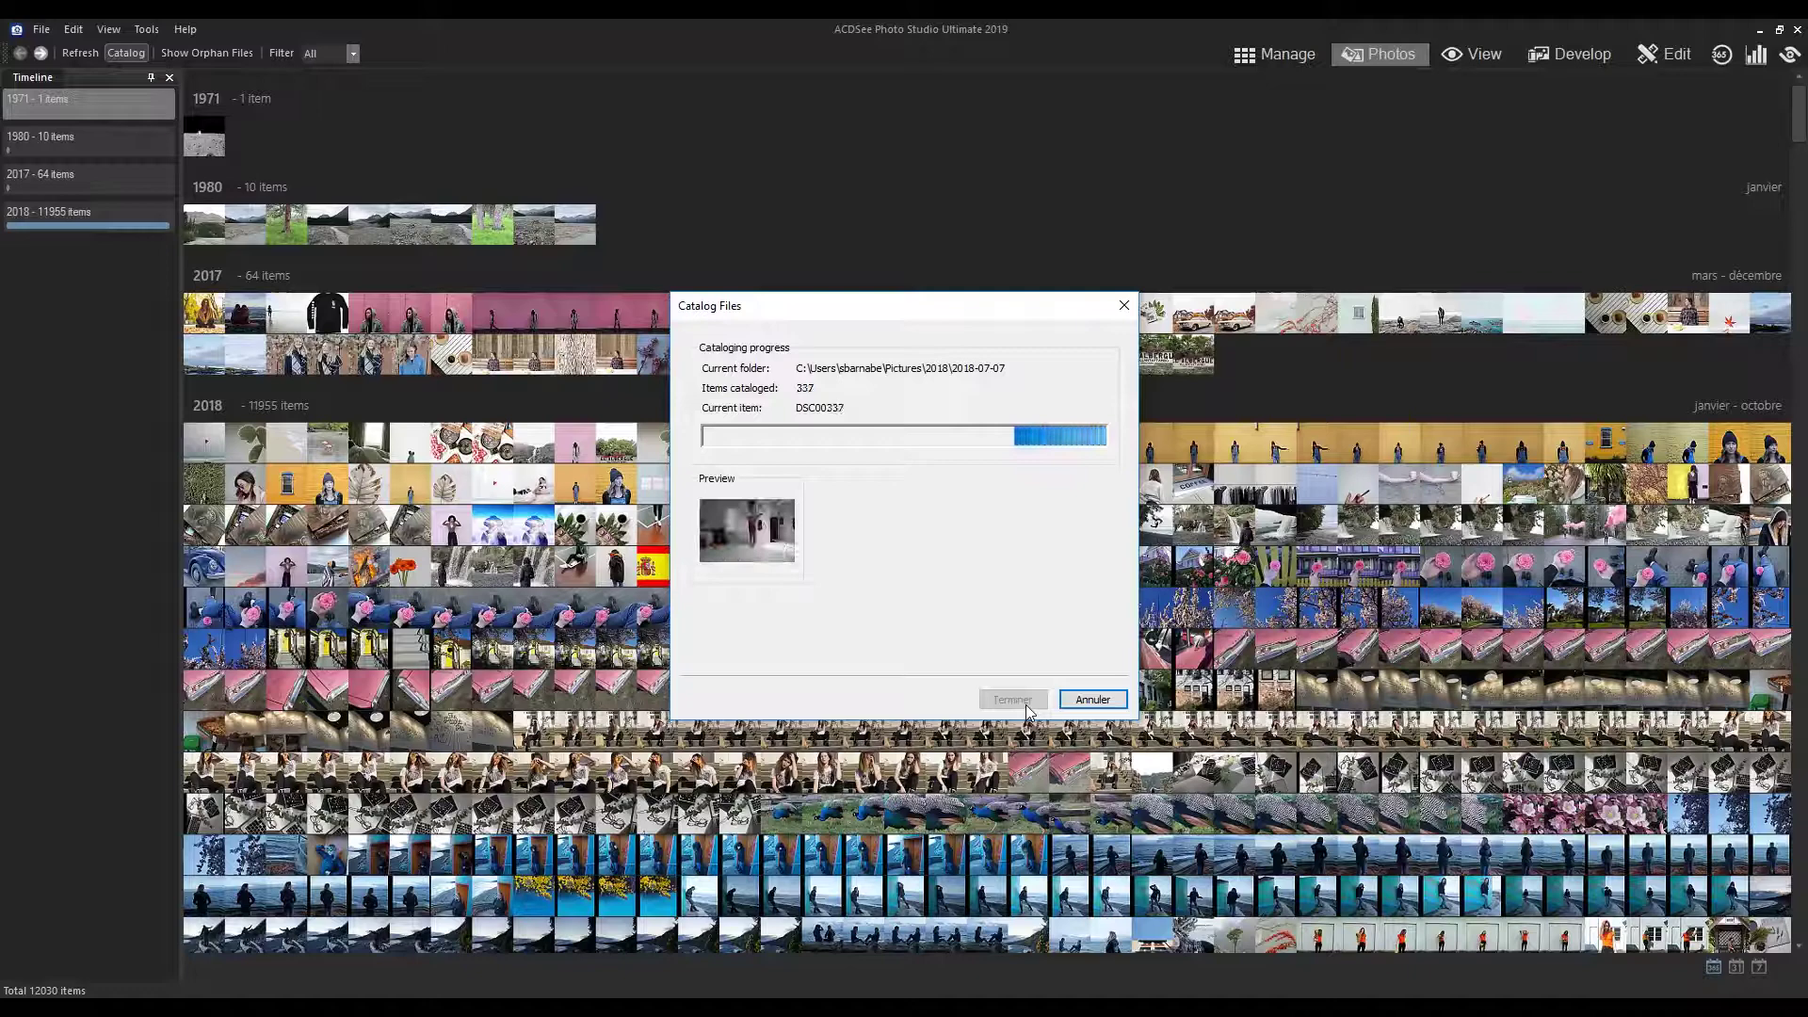
pyautogui.click(1068, 702)
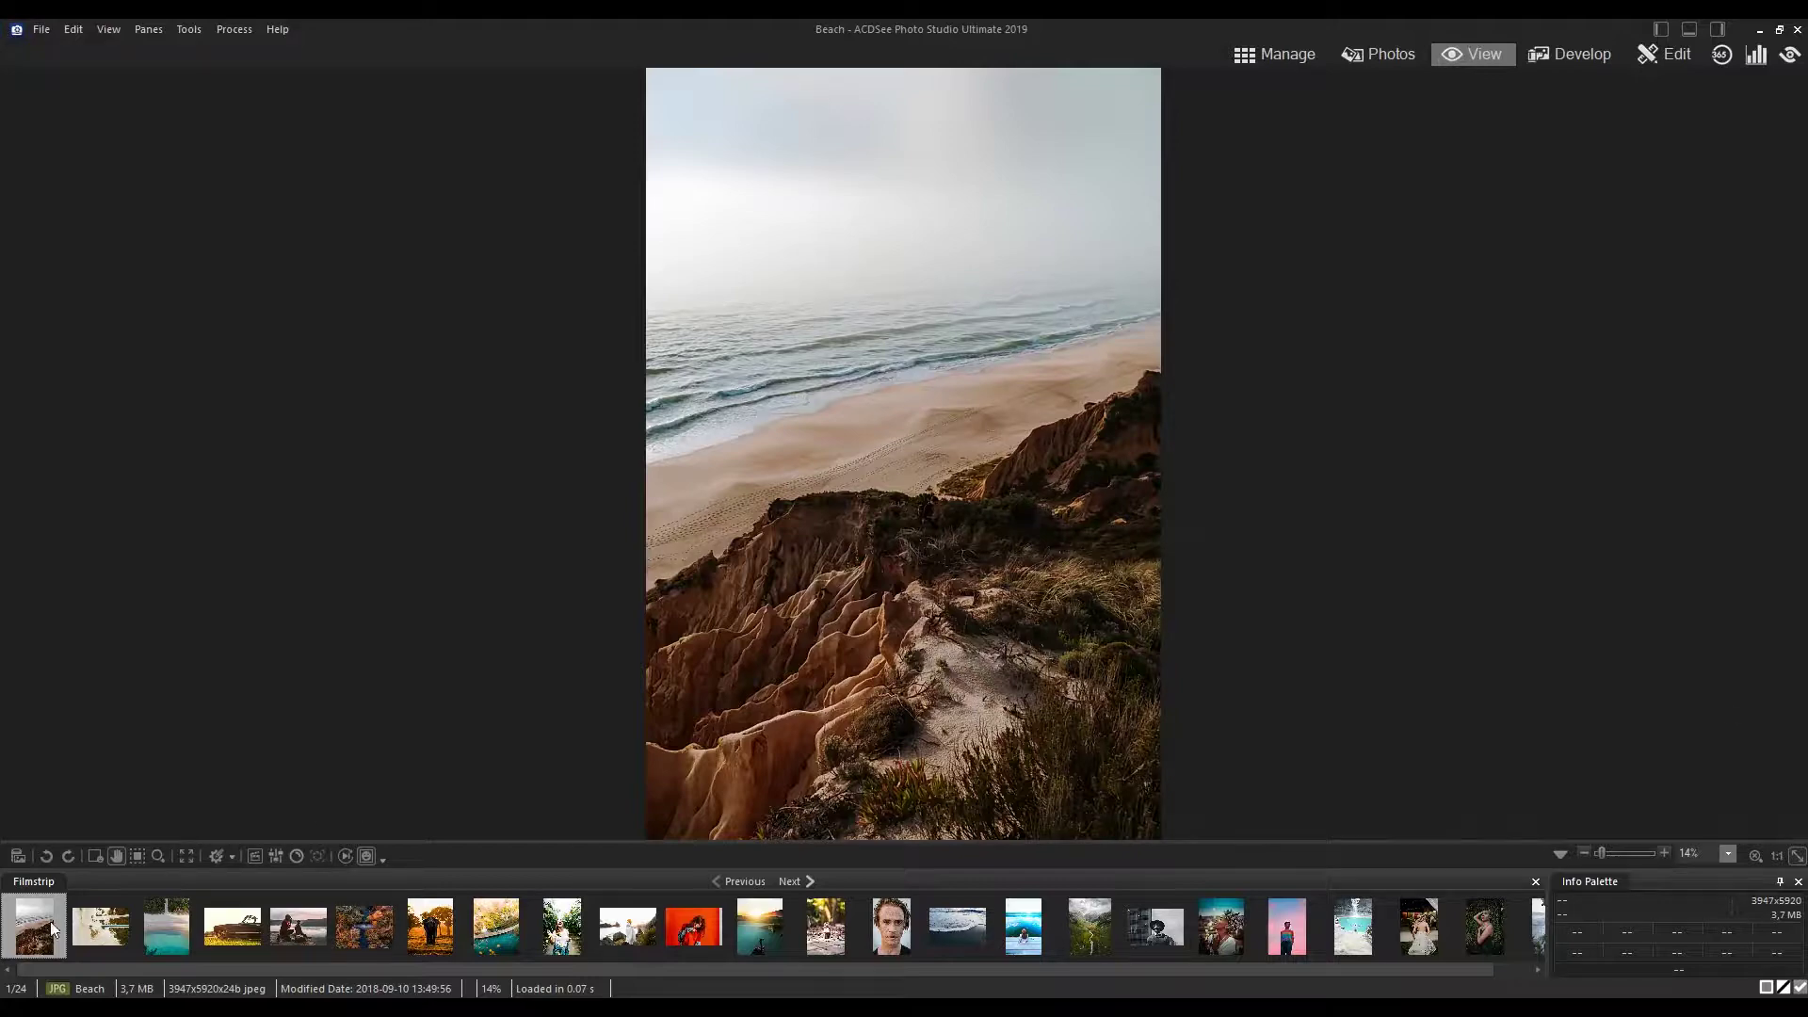
# Step: Browse forward through the photos past the car and couple pictures
pyautogui.click(101, 928)
pyautogui.click(231, 928)
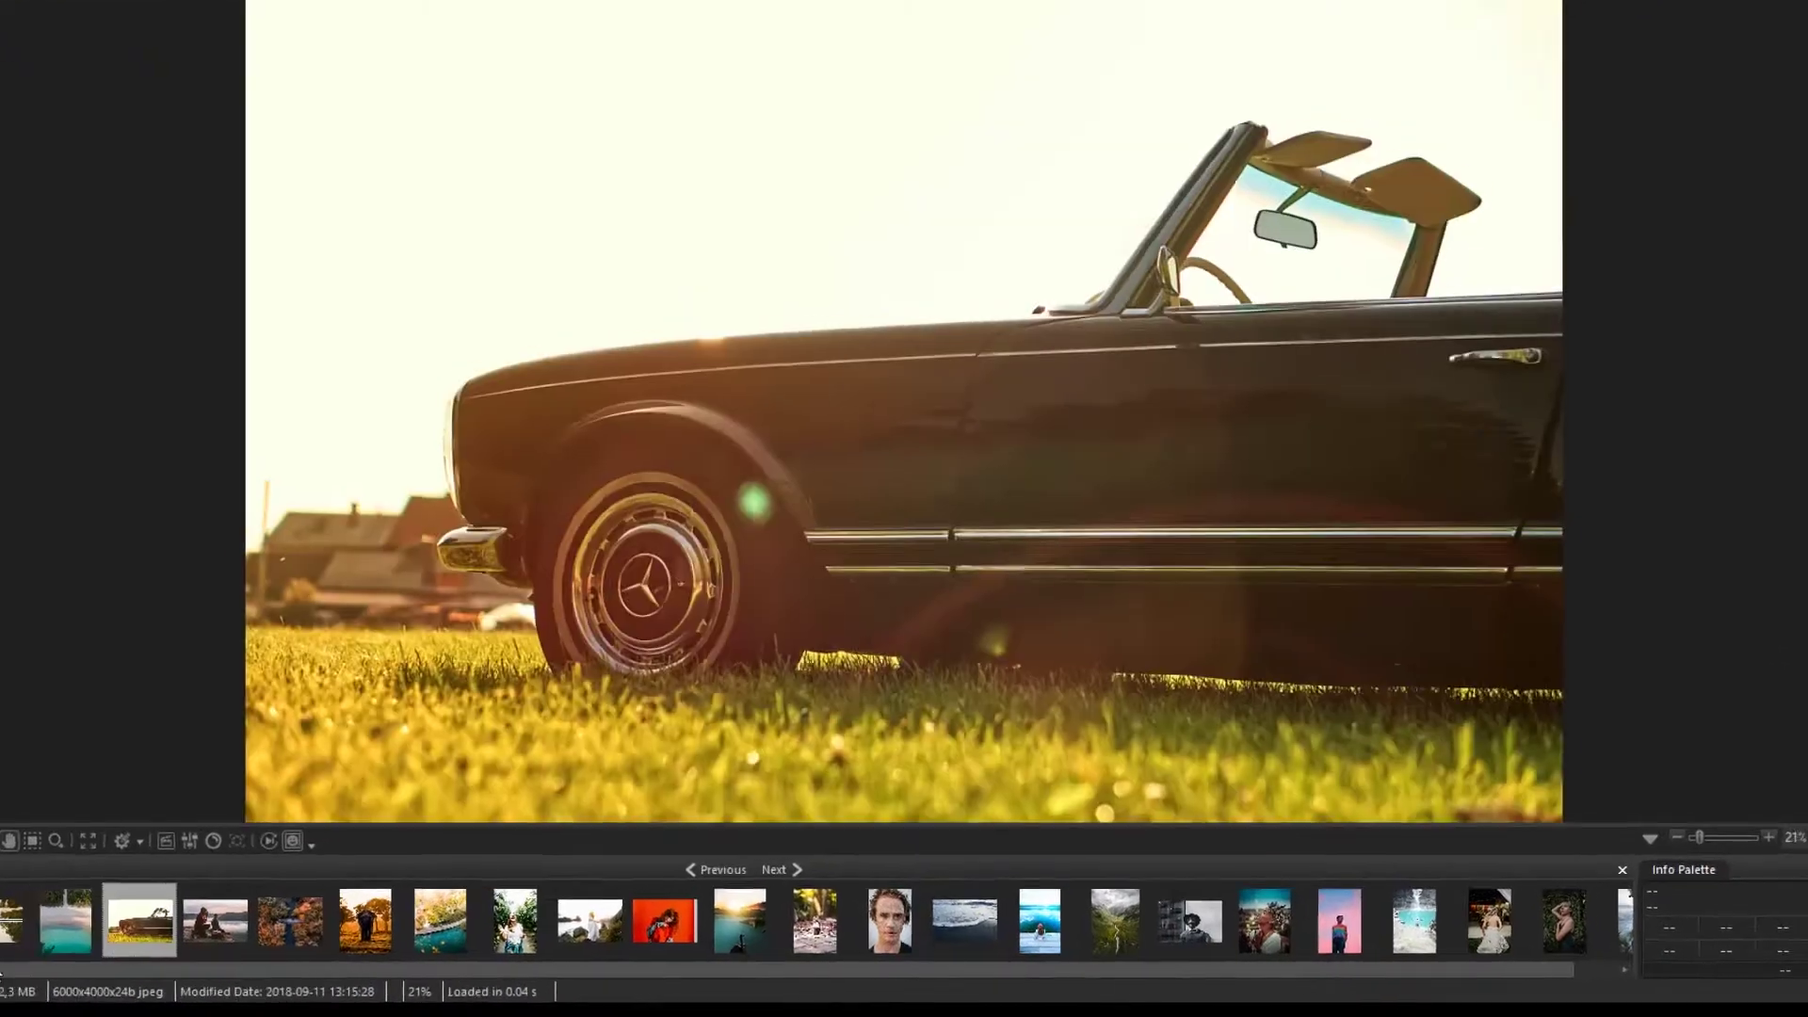
pyautogui.click(299, 928)
pyautogui.press('Right')
pyautogui.press('Right')
pyautogui.press('Right')
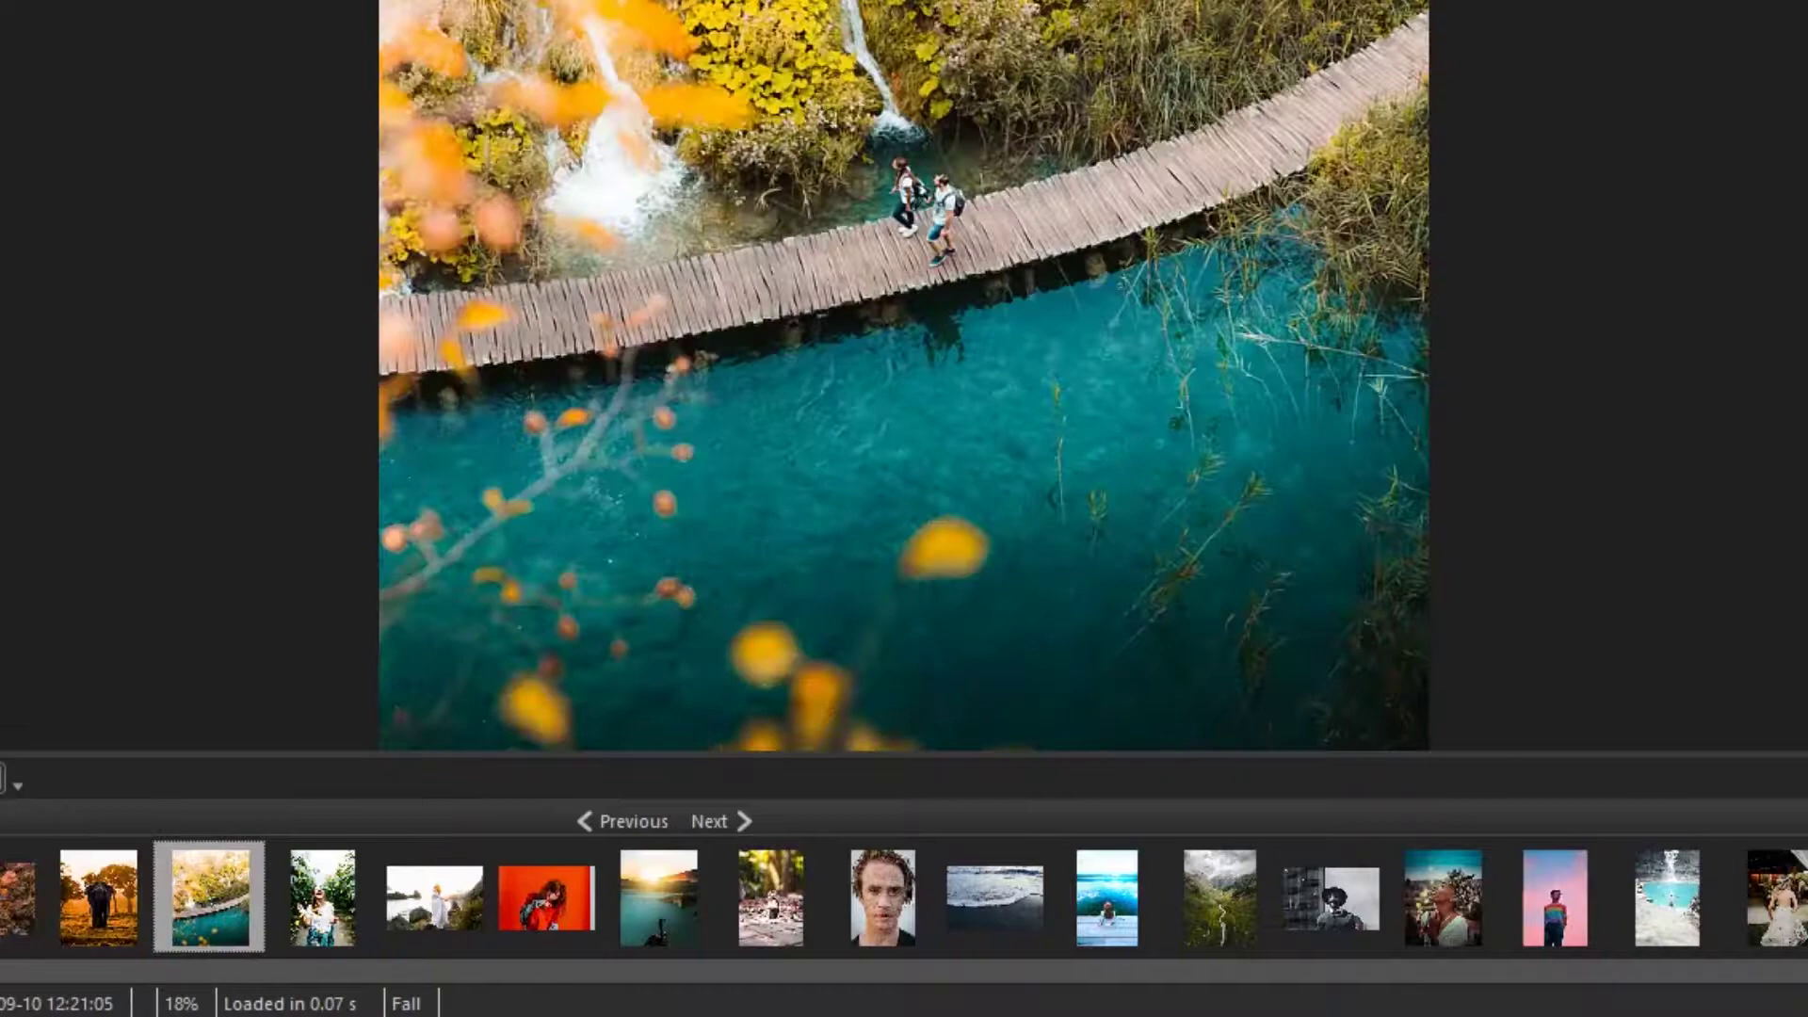
pyautogui.press('Right')
pyautogui.press('Right')
pyautogui.press('Right')
pyautogui.press('Right')
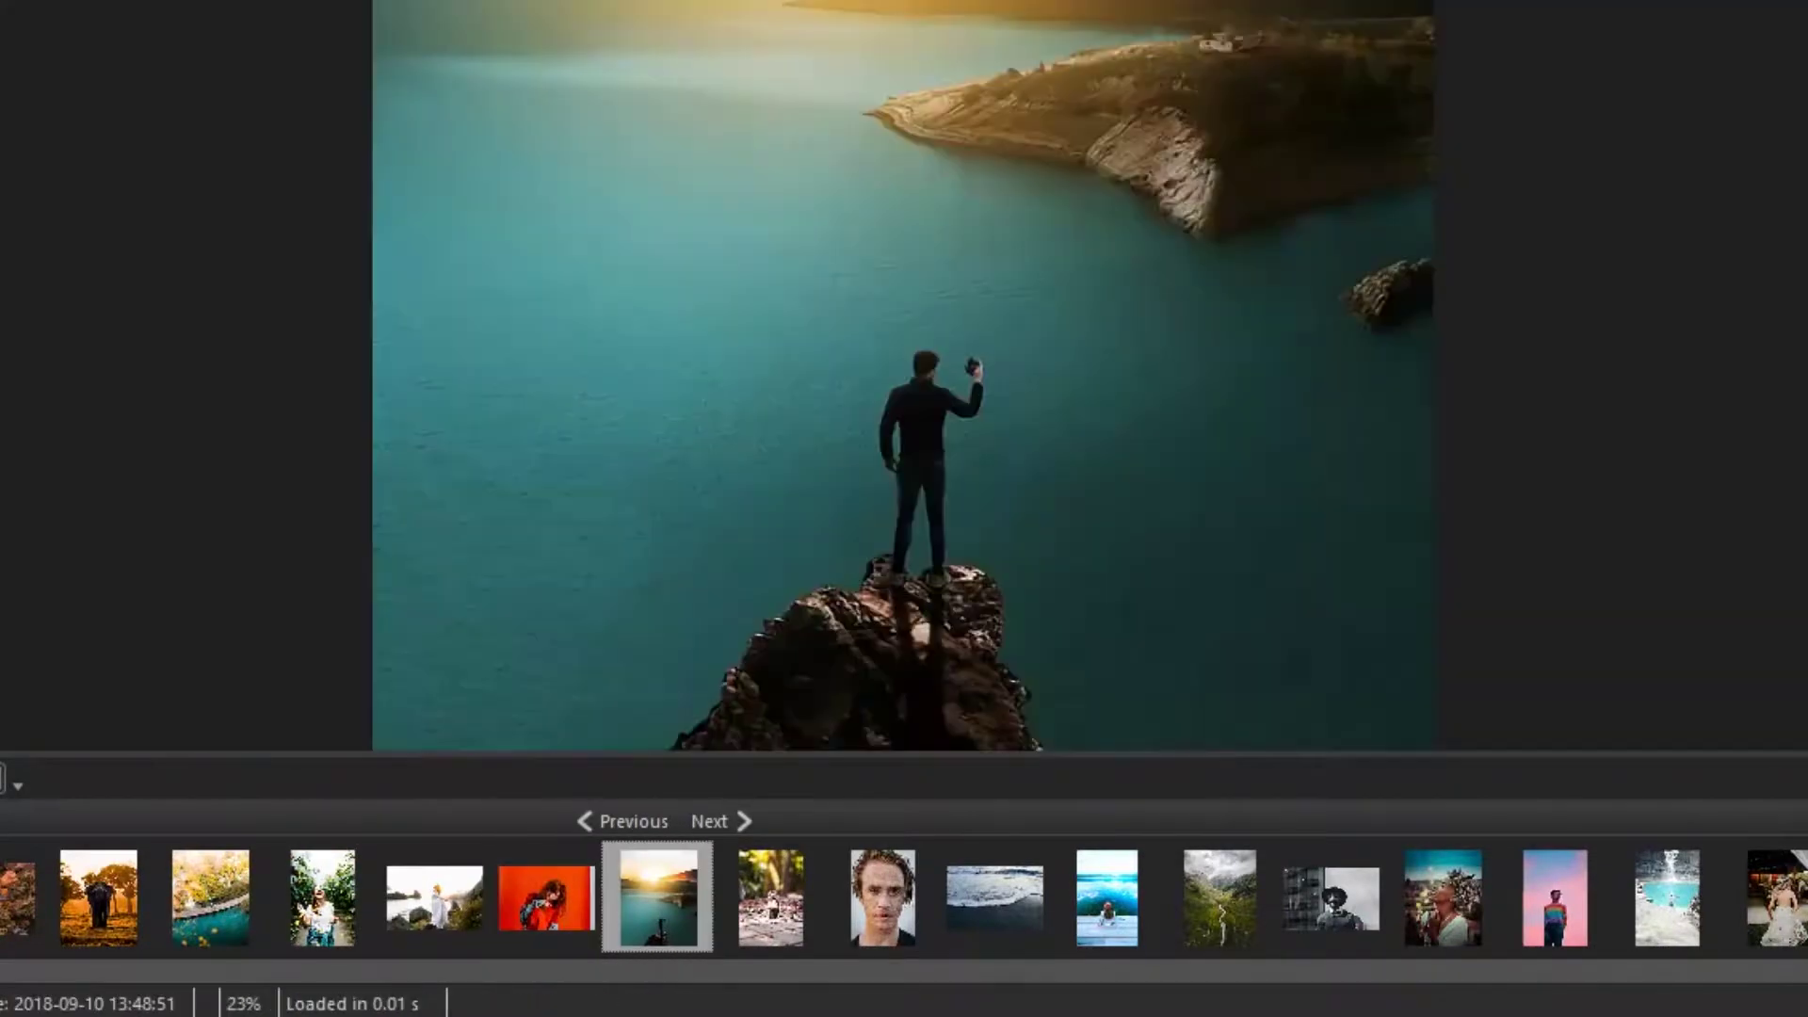
# Step: Advance to the Ocean photo and rotate it back upright
pyautogui.press('Right')
pyautogui.press('Right')
pyautogui.press('Right')
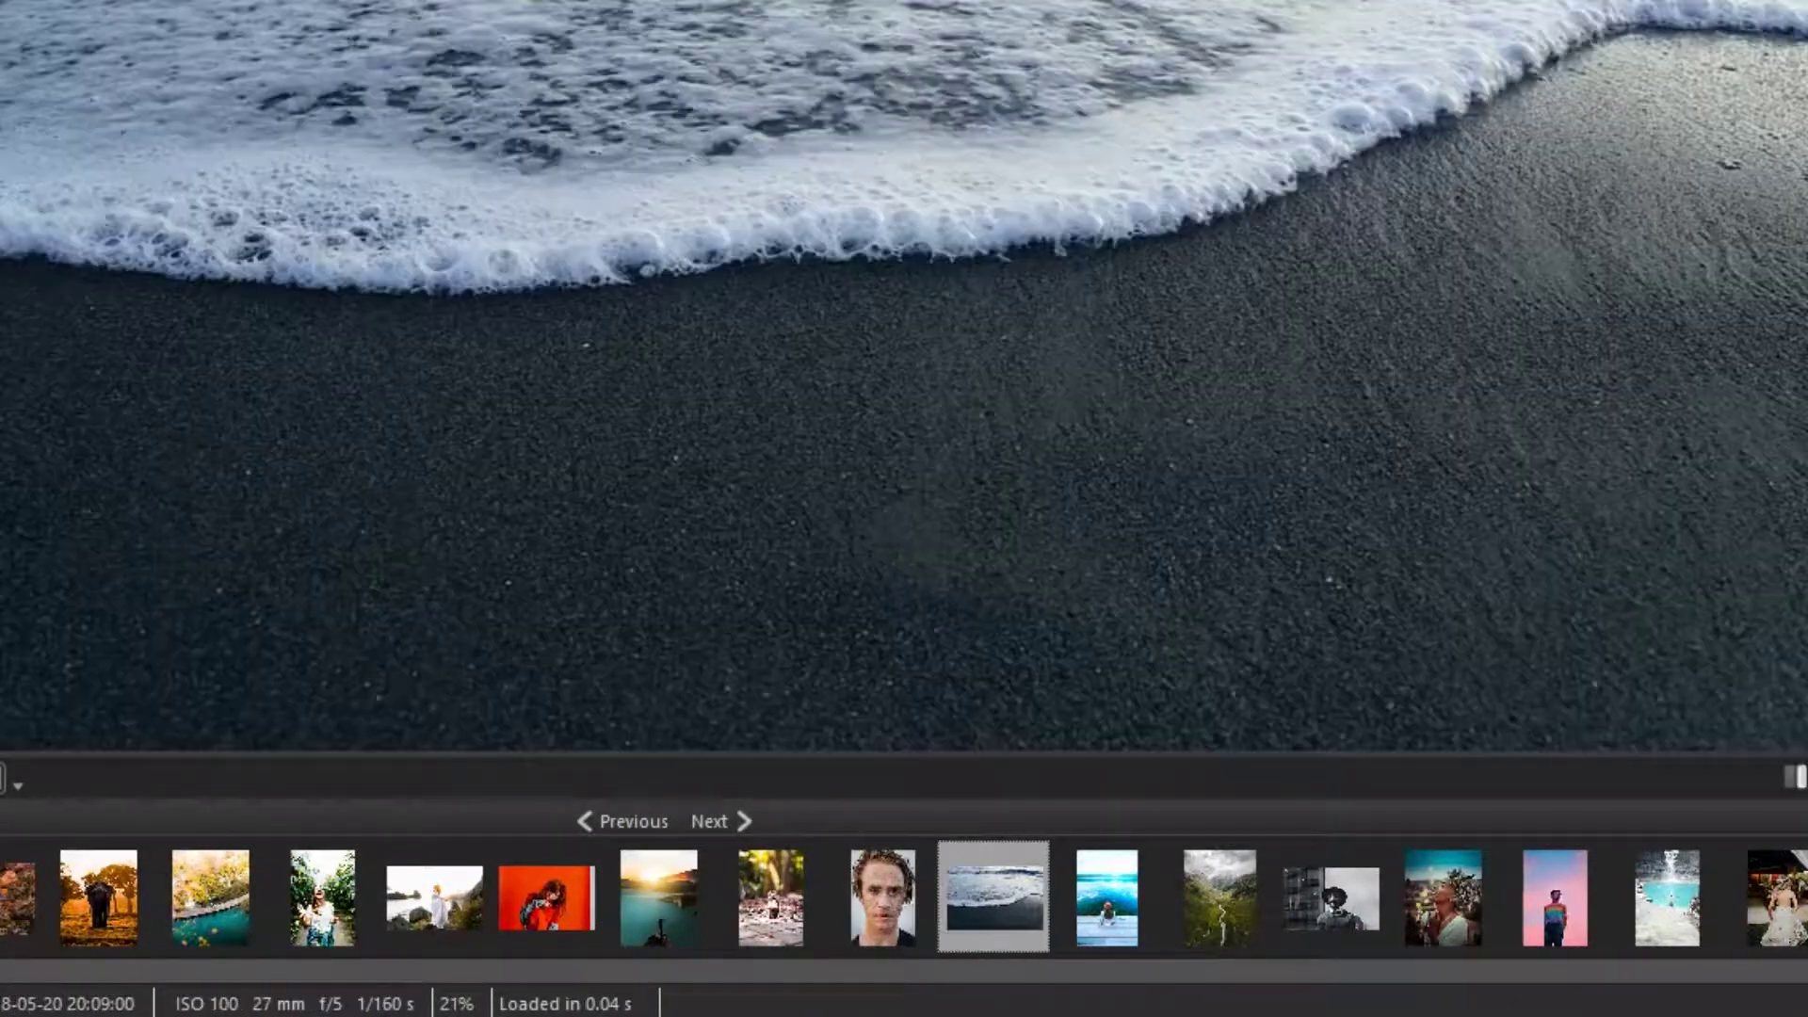
pyautogui.press('Right')
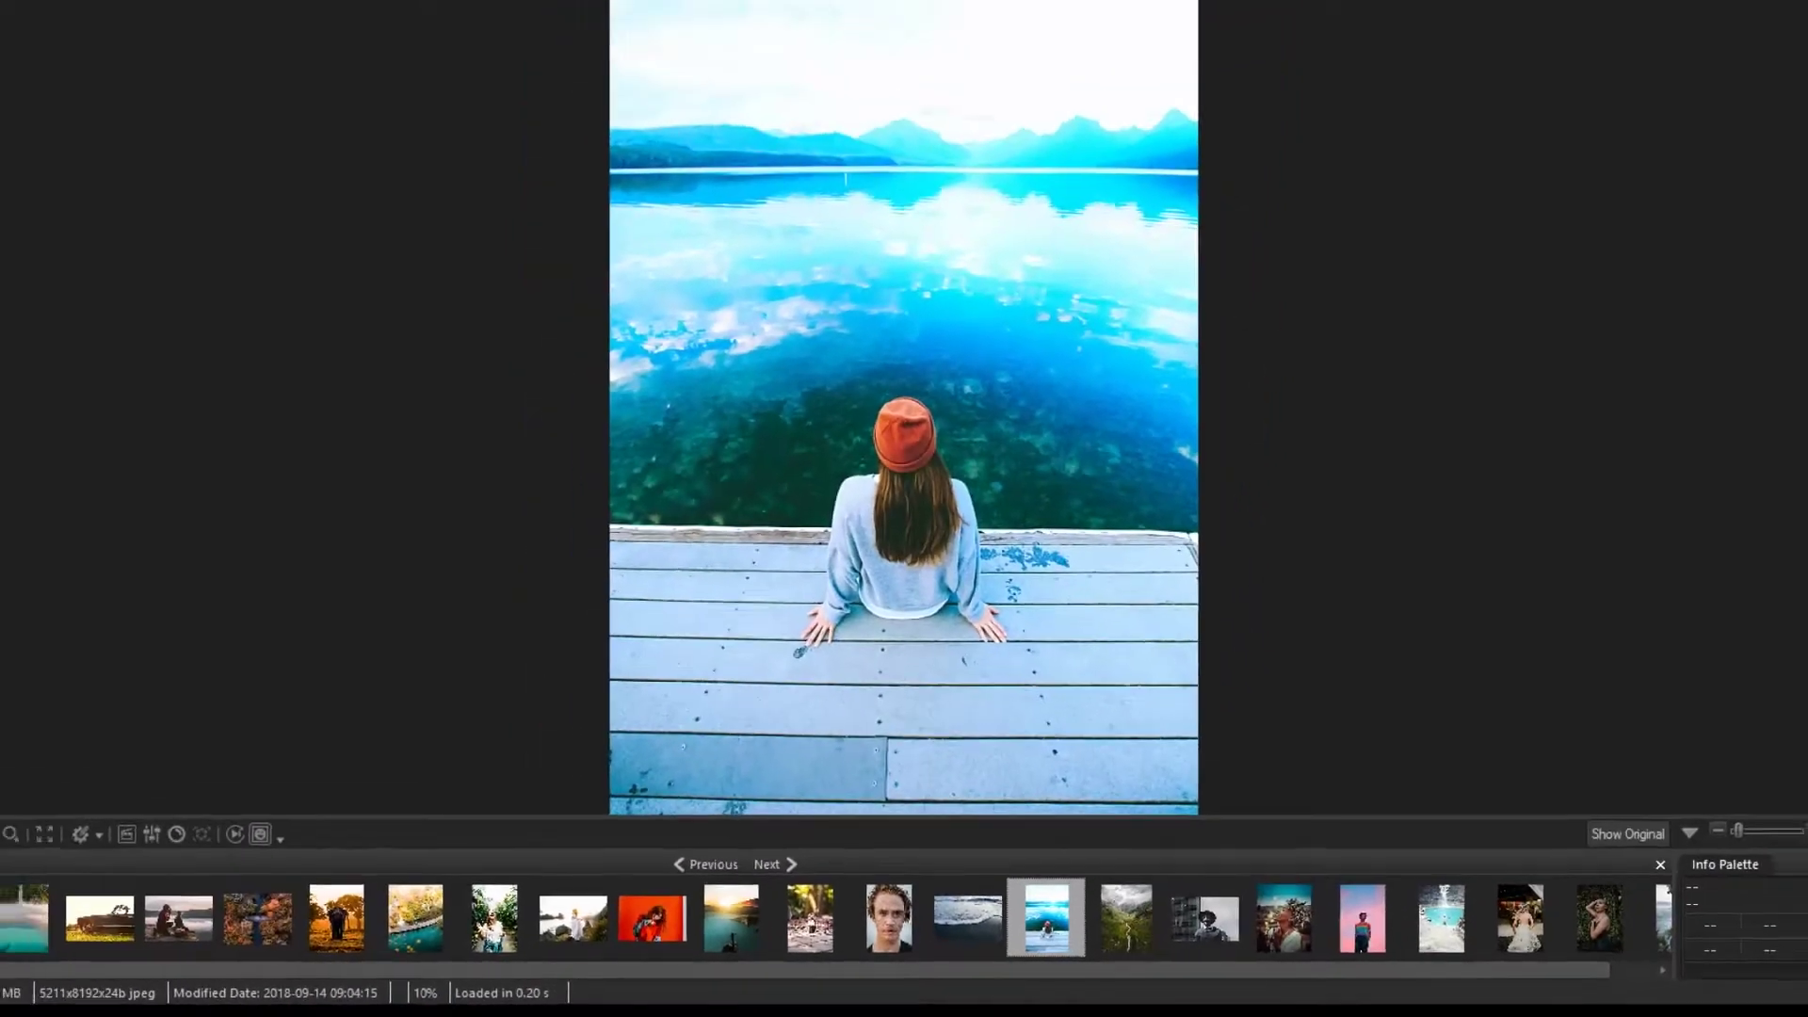
pyautogui.click(71, 853)
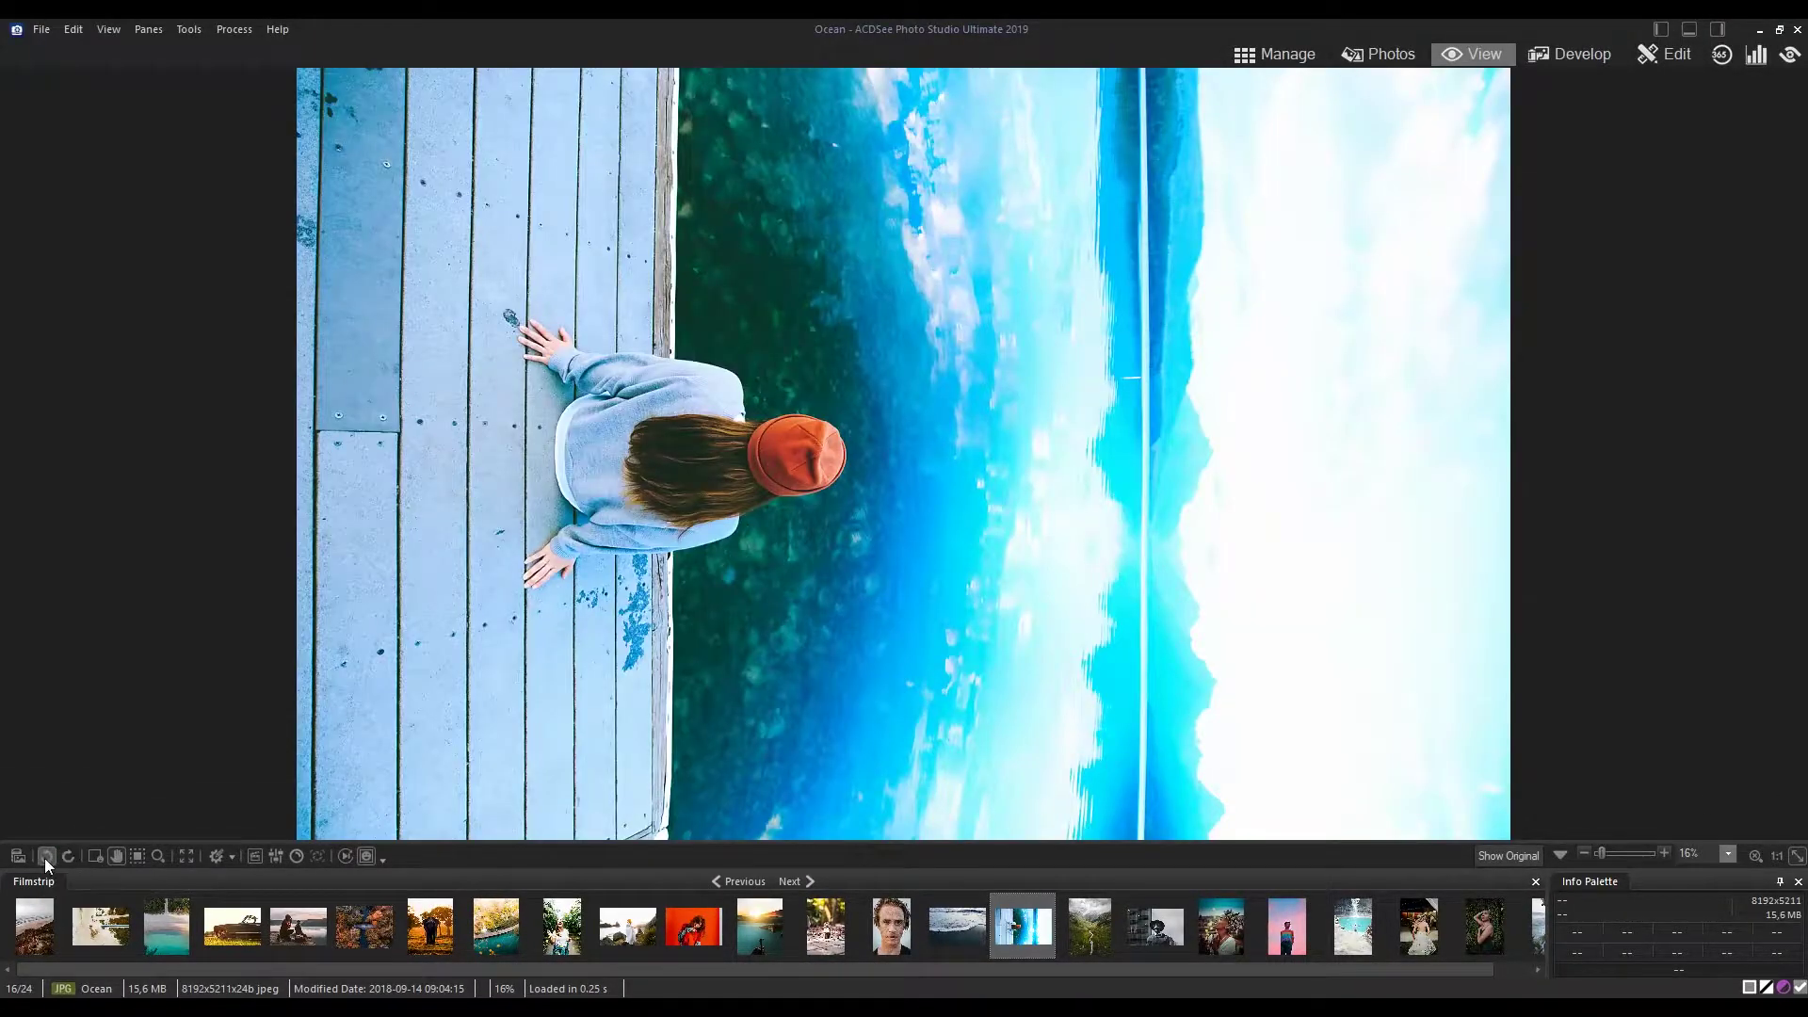
pyautogui.click(45, 857)
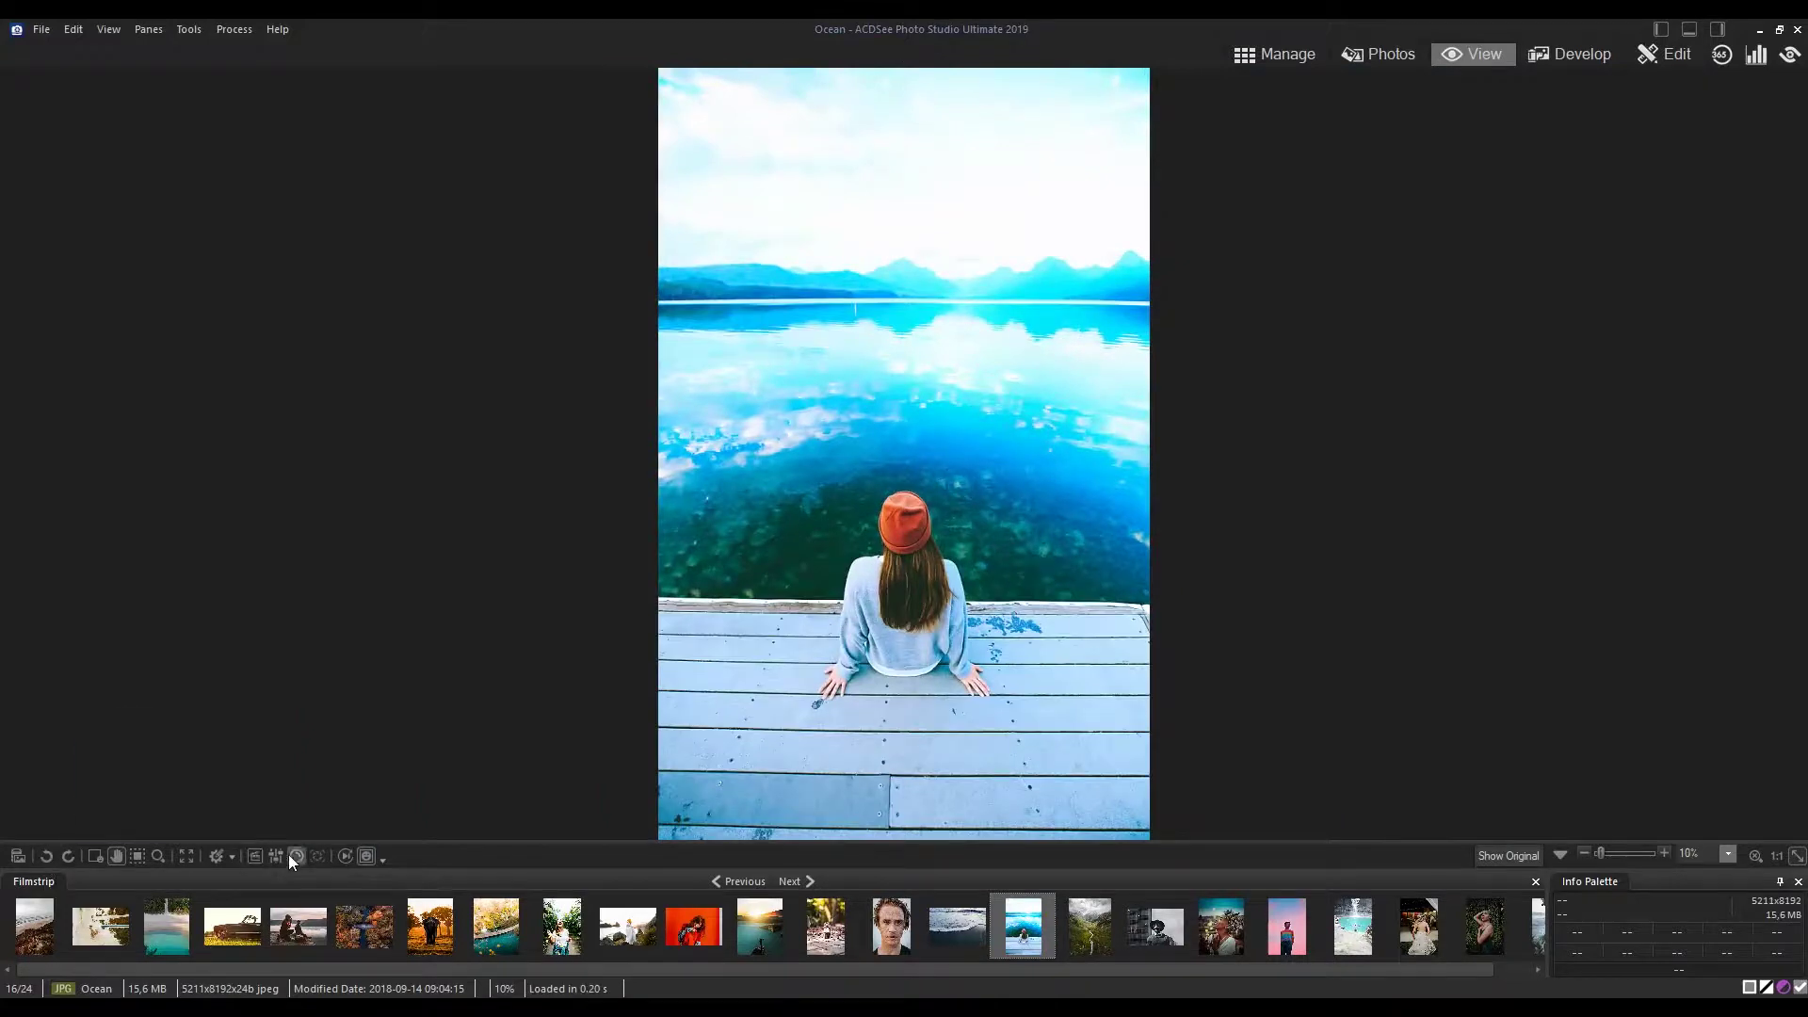
# Step: Make Ocean black and white, play Contrast ++, then remove the filter from Ocean_0
pyautogui.click(296, 854)
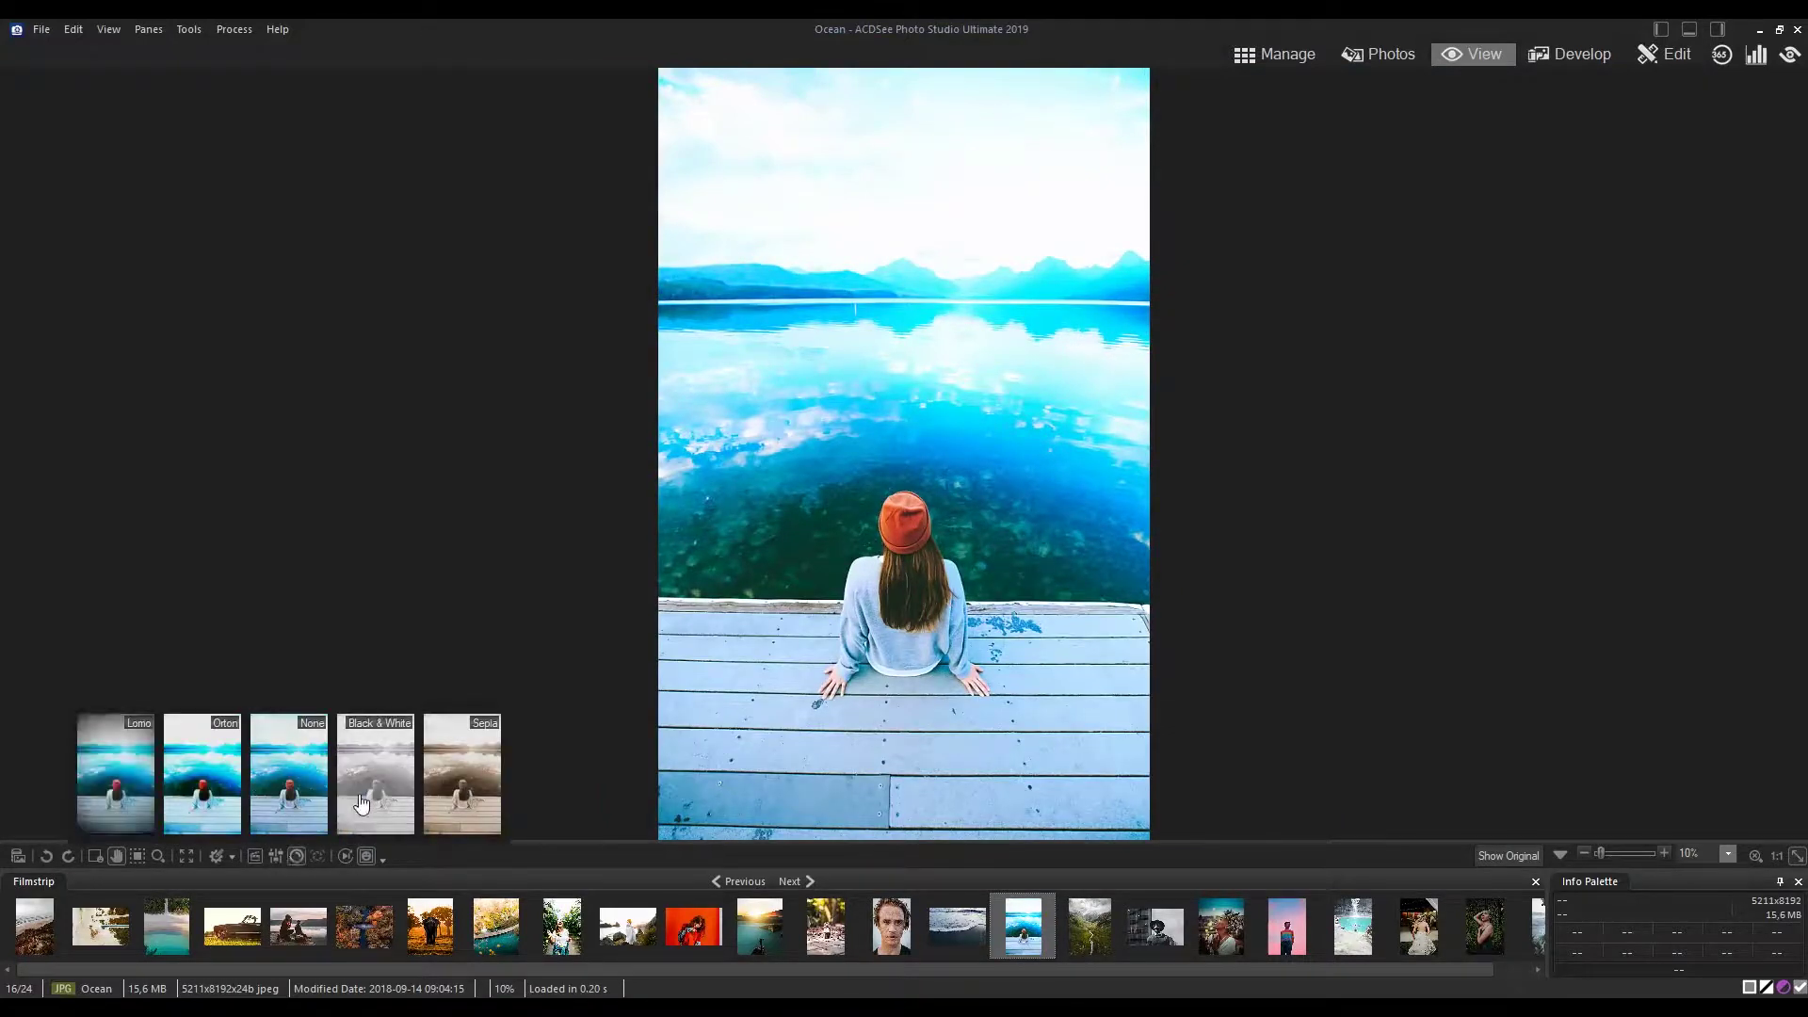
pyautogui.click(375, 775)
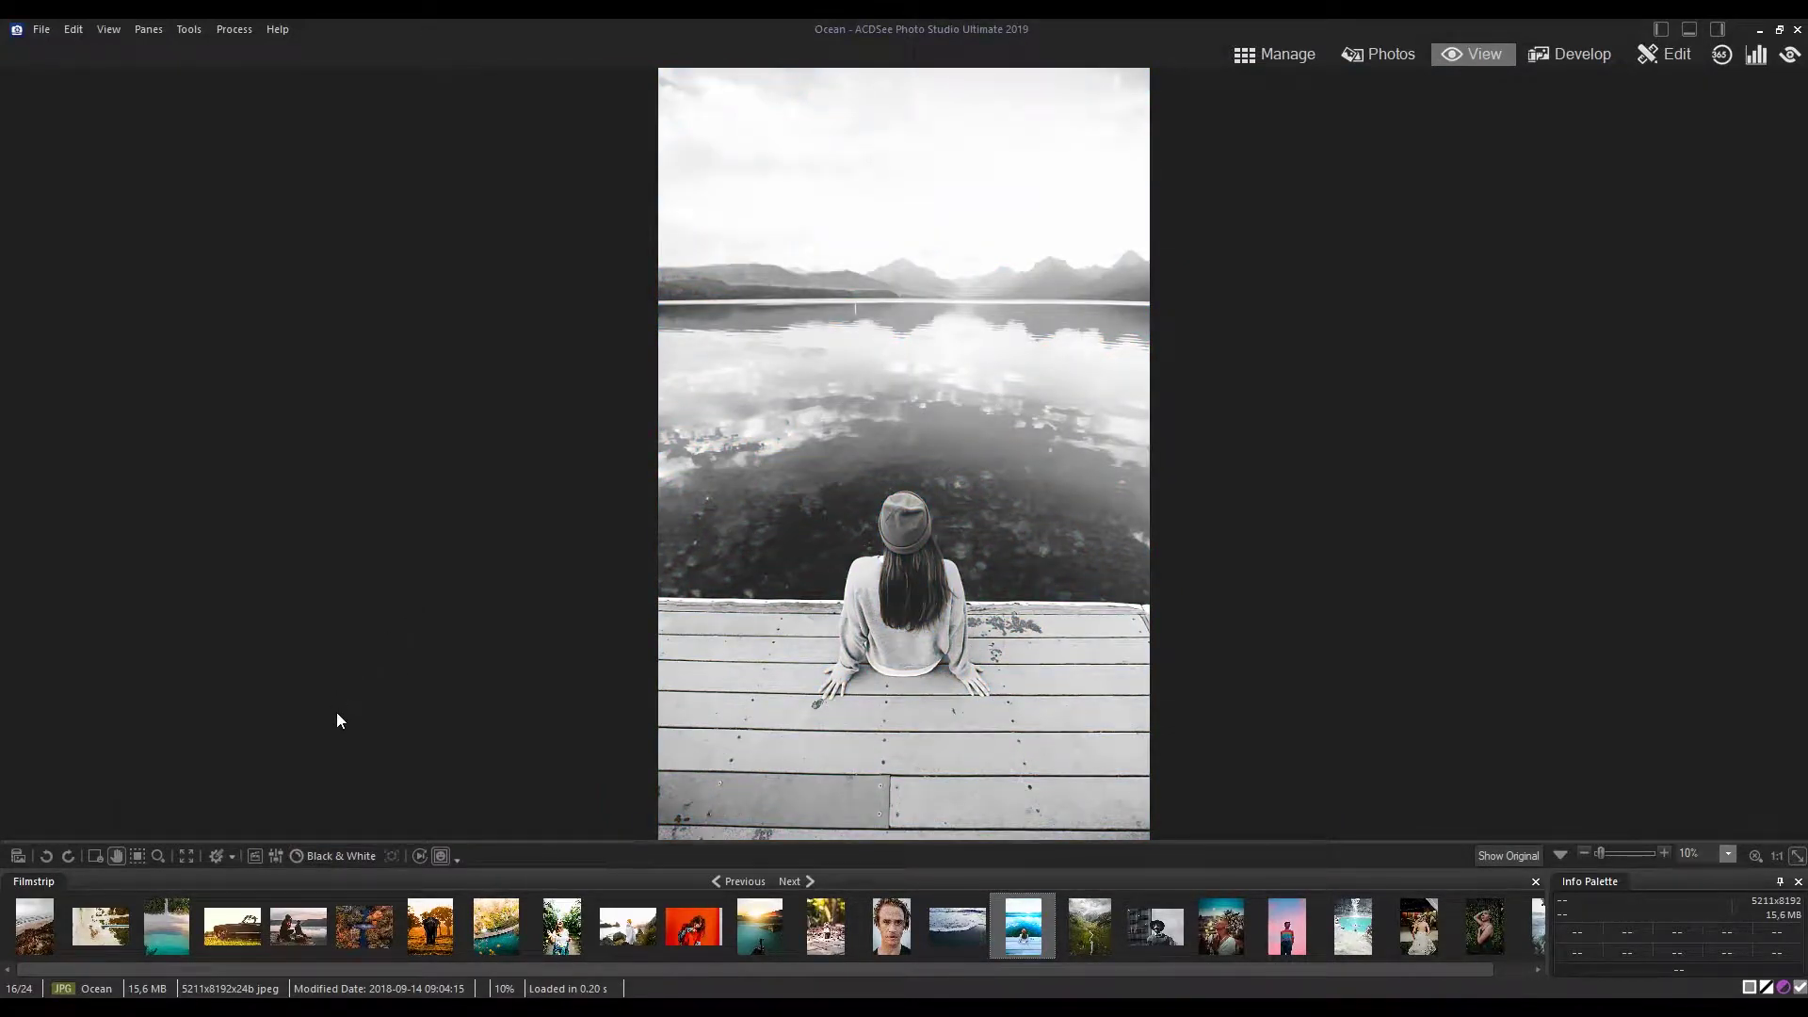
pyautogui.click(278, 854)
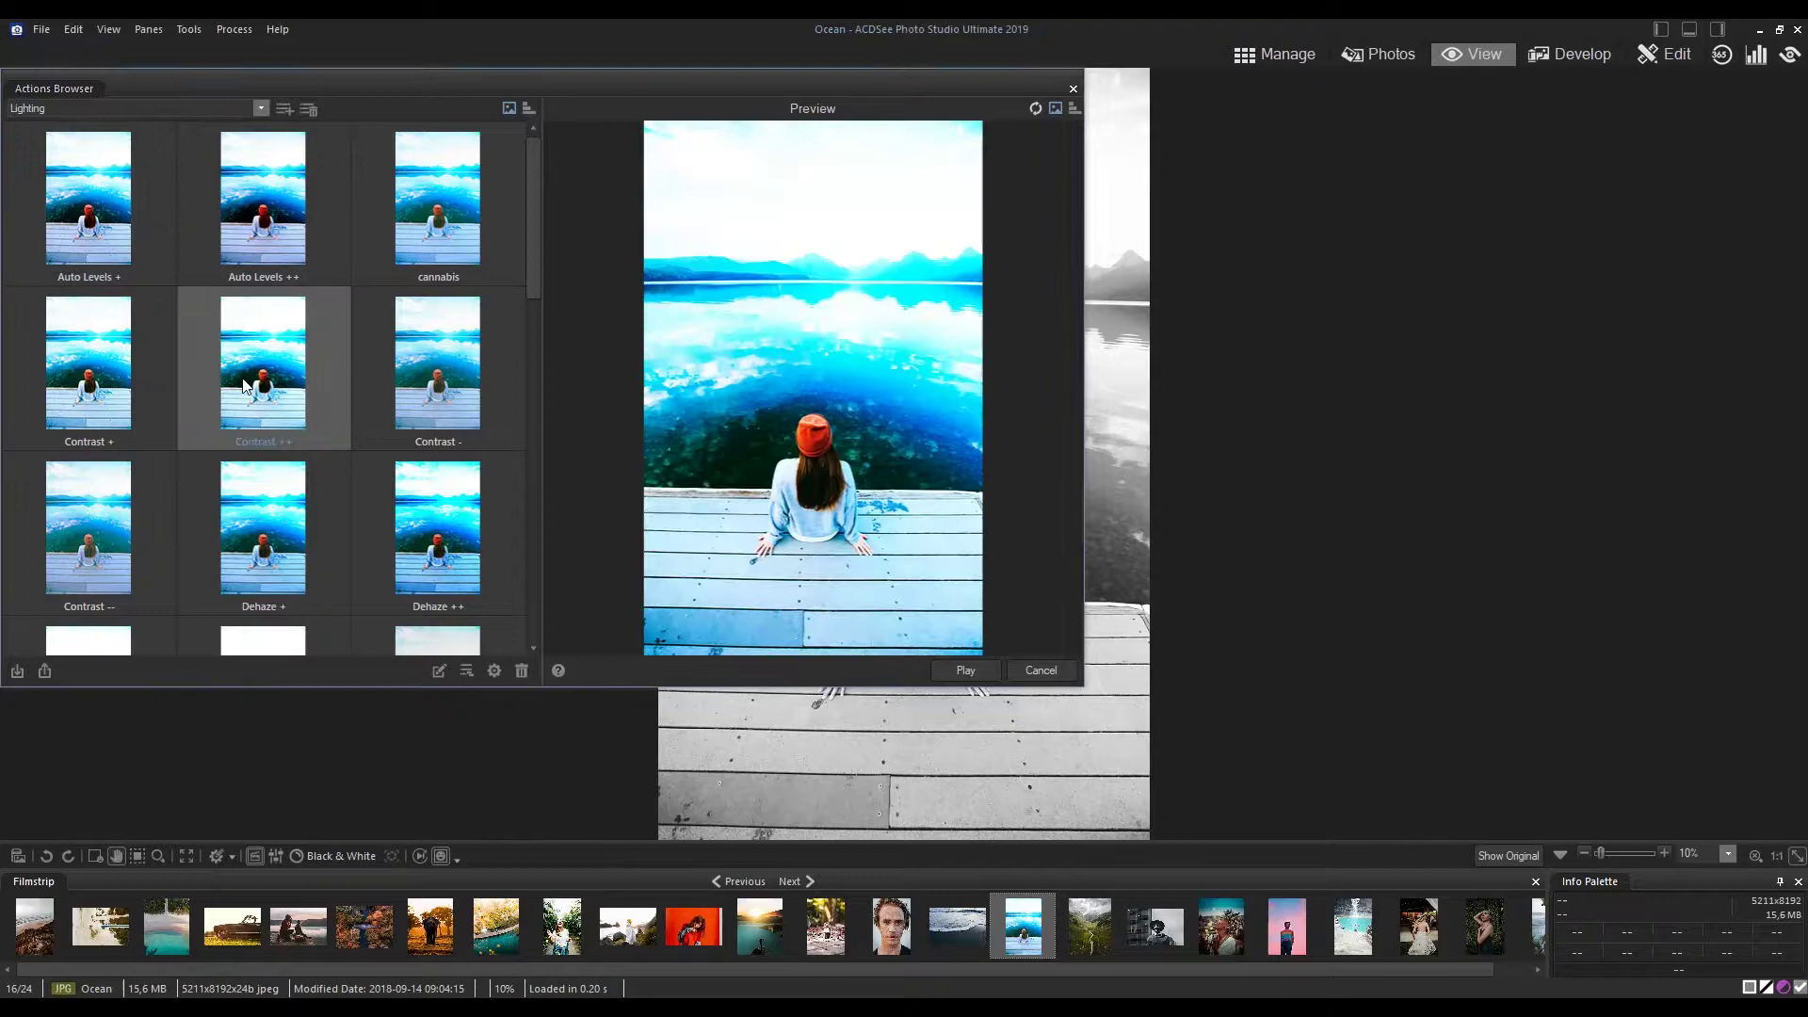
pyautogui.click(960, 671)
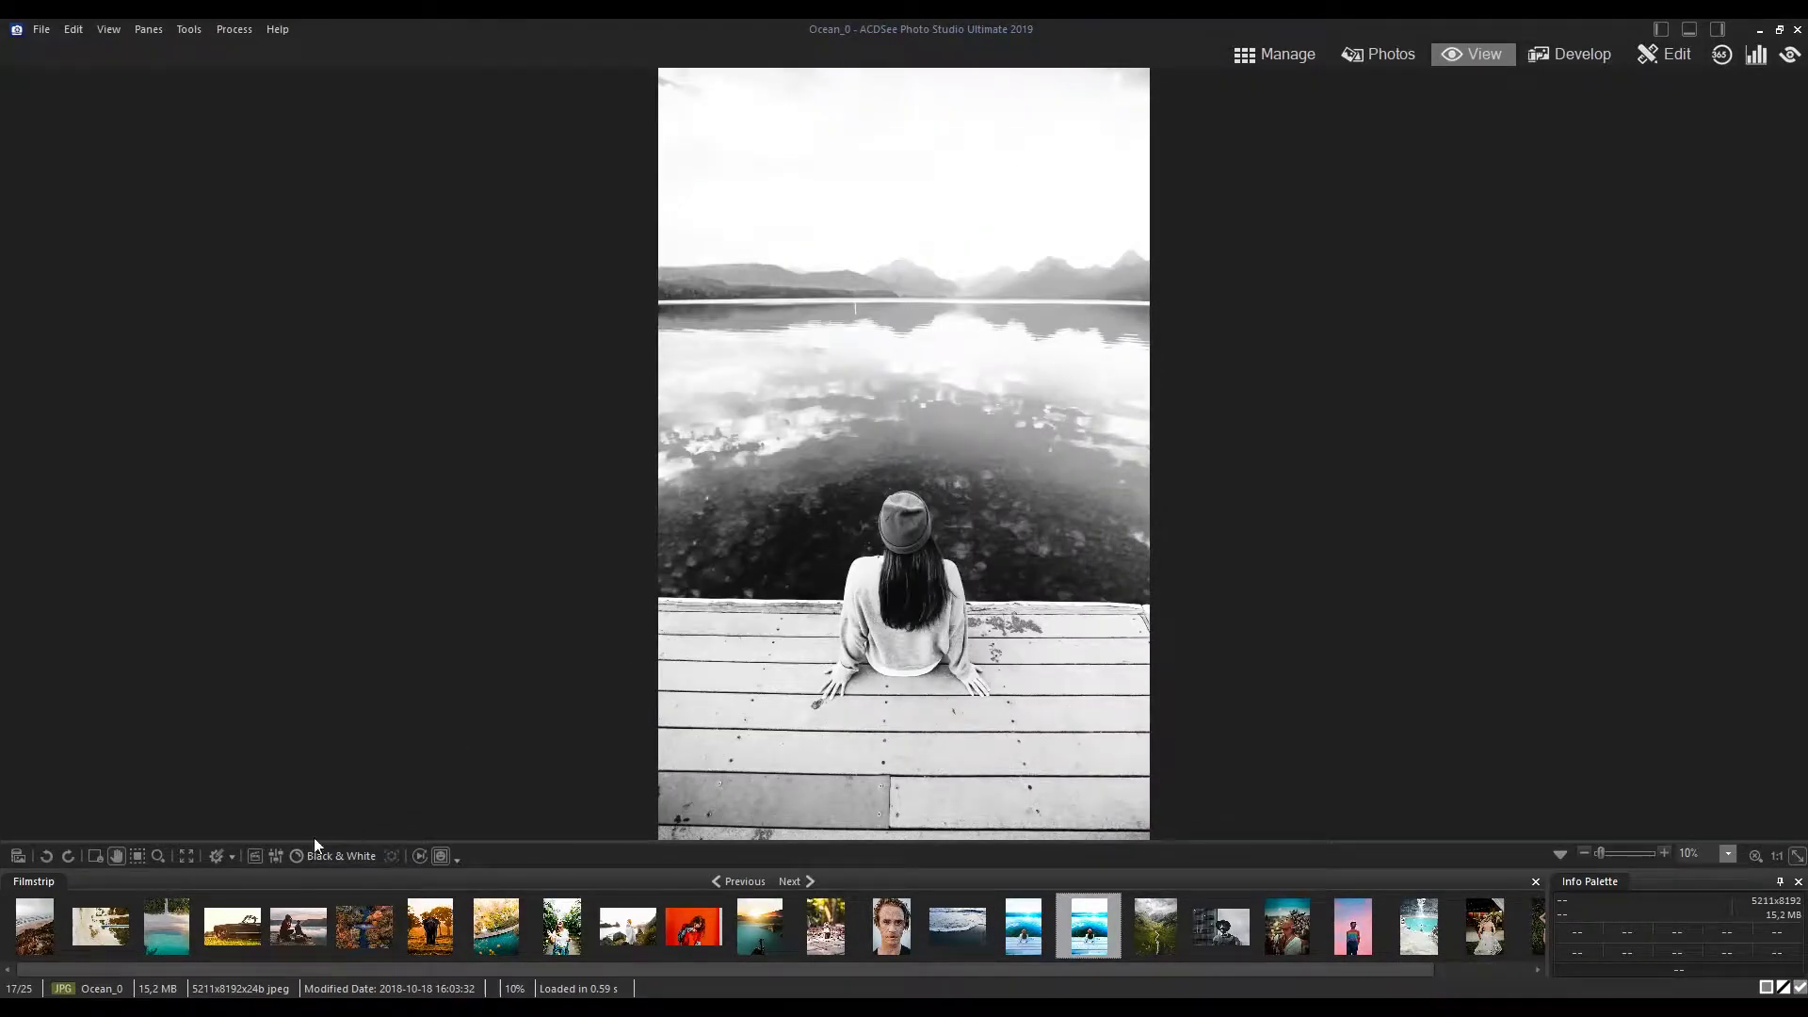
pyautogui.click(280, 858)
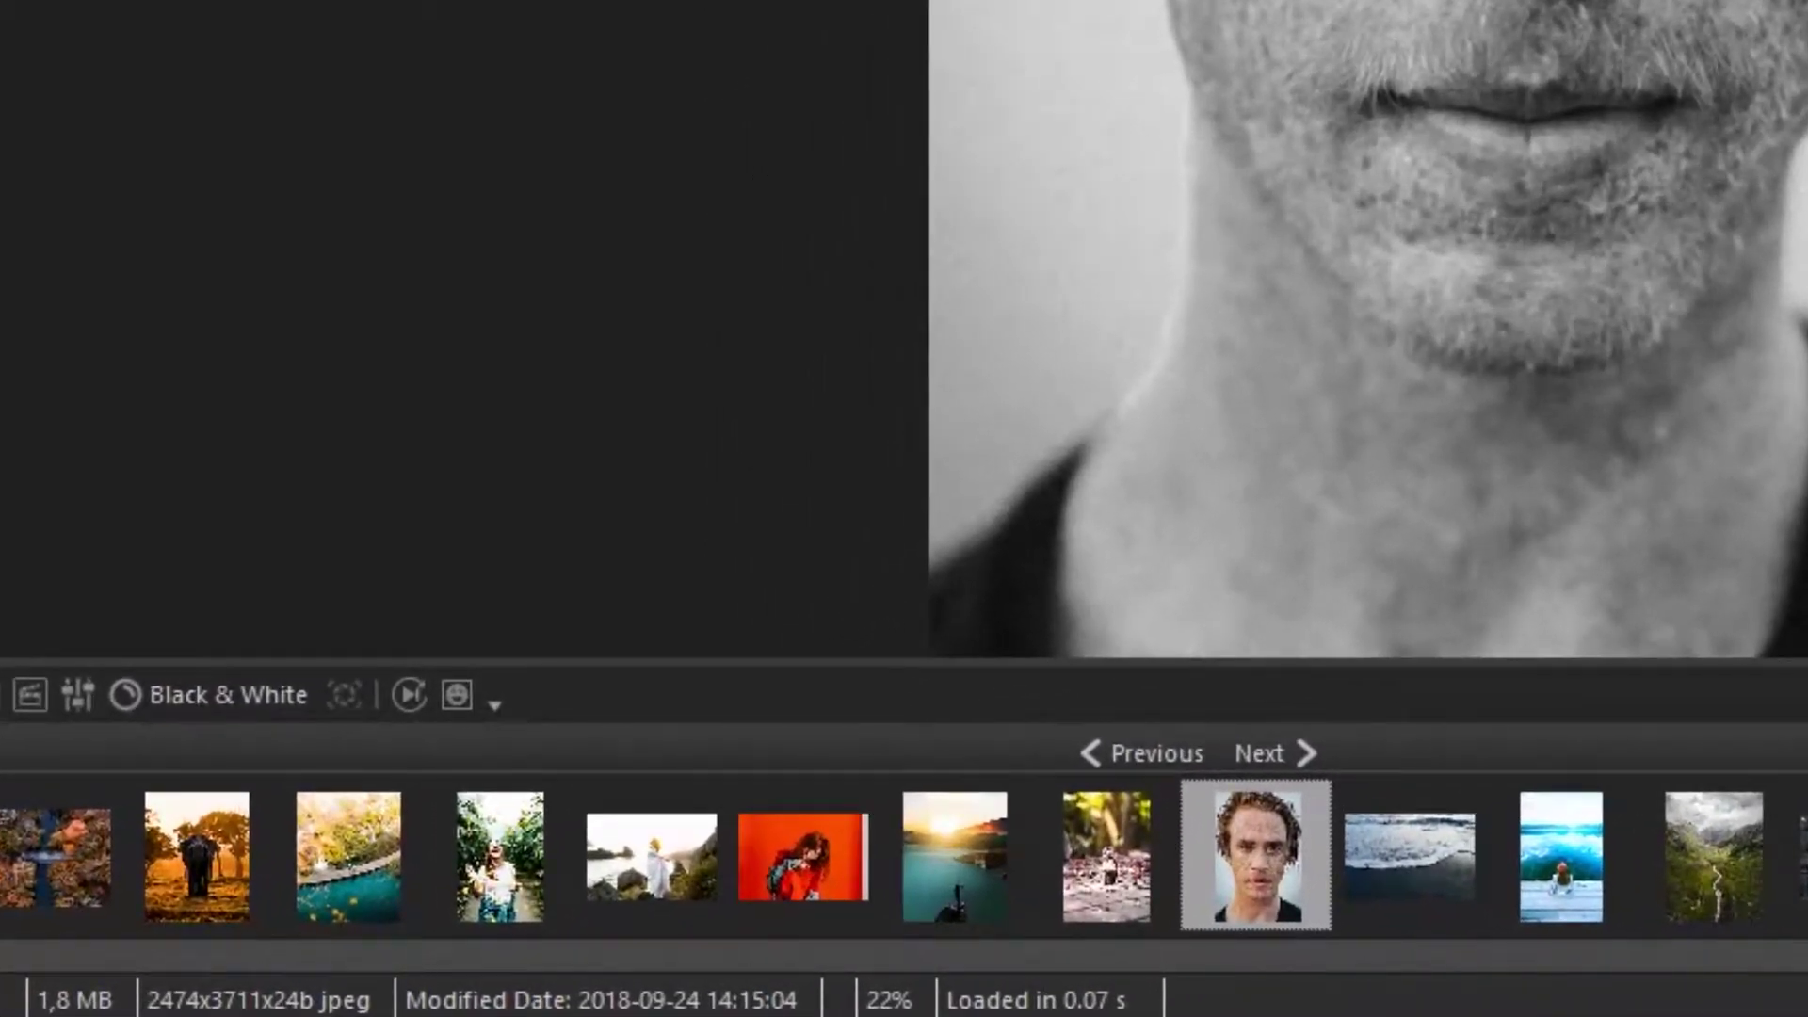
# Step: Show face outlines, name the man's face Gabriel, and start naming the Monkey photo's face
pyautogui.click(456, 699)
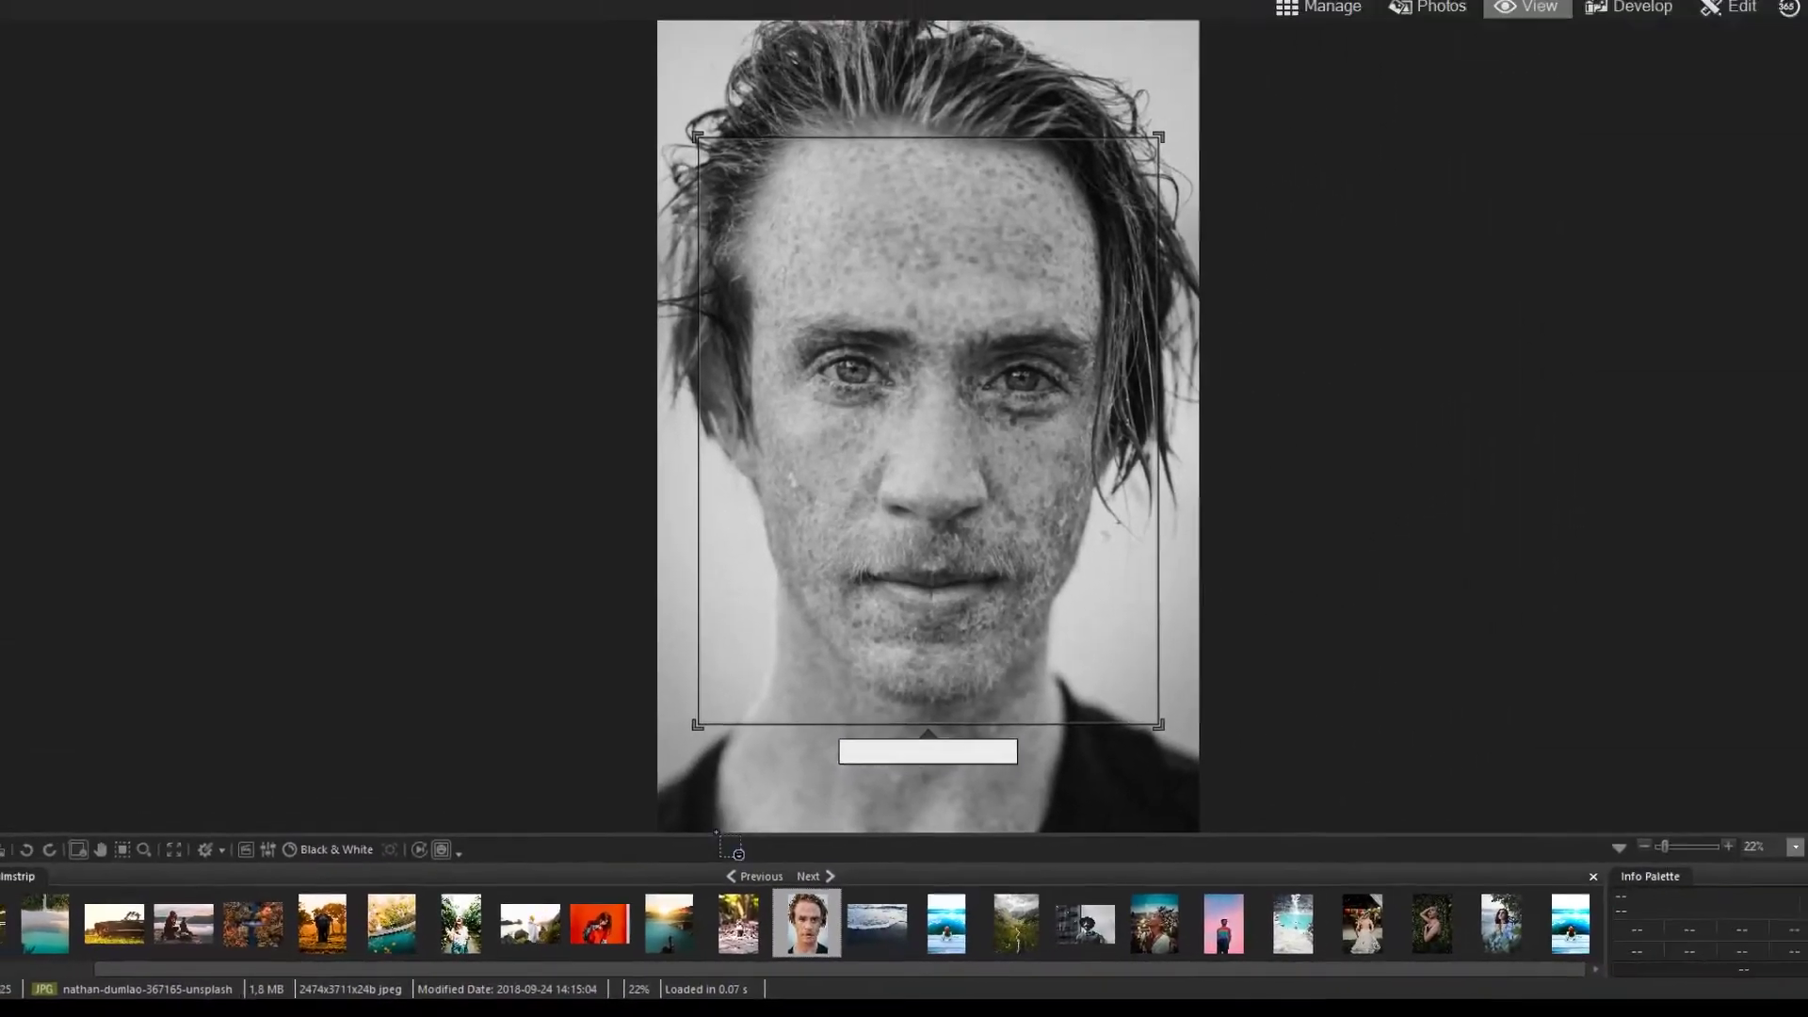
pyautogui.write('Gabriel')
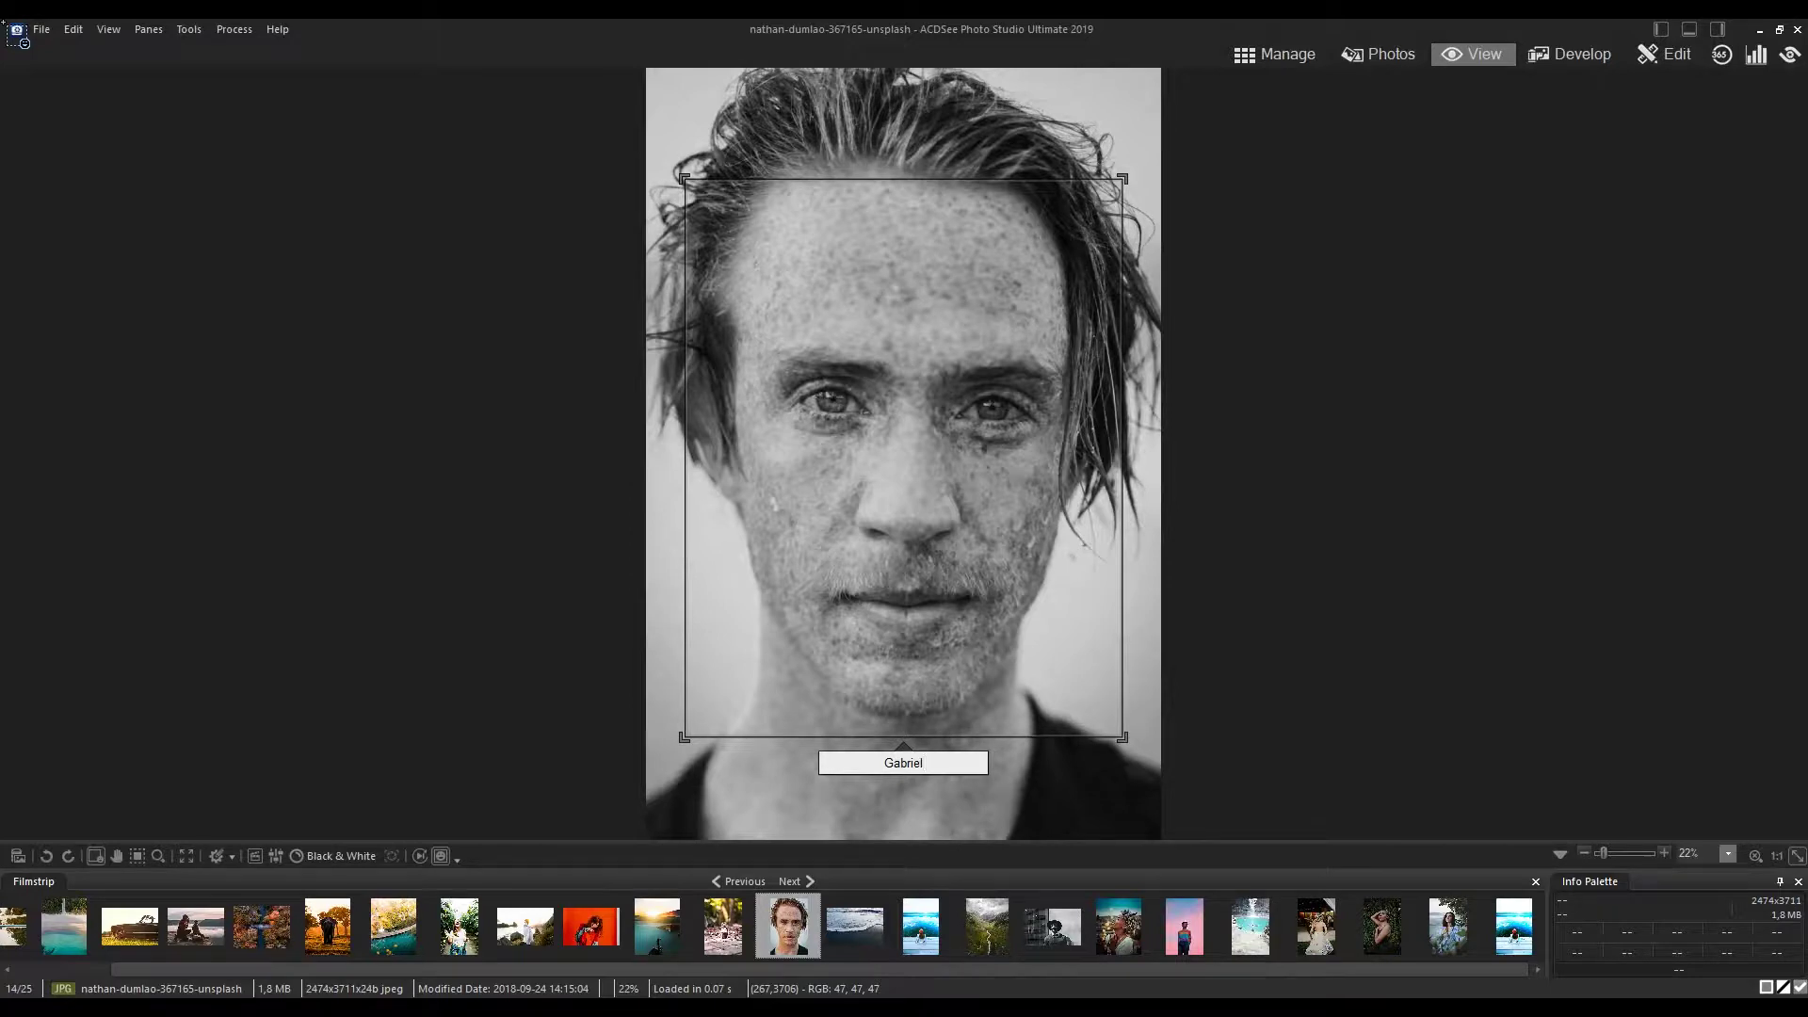
pyautogui.press('Return')
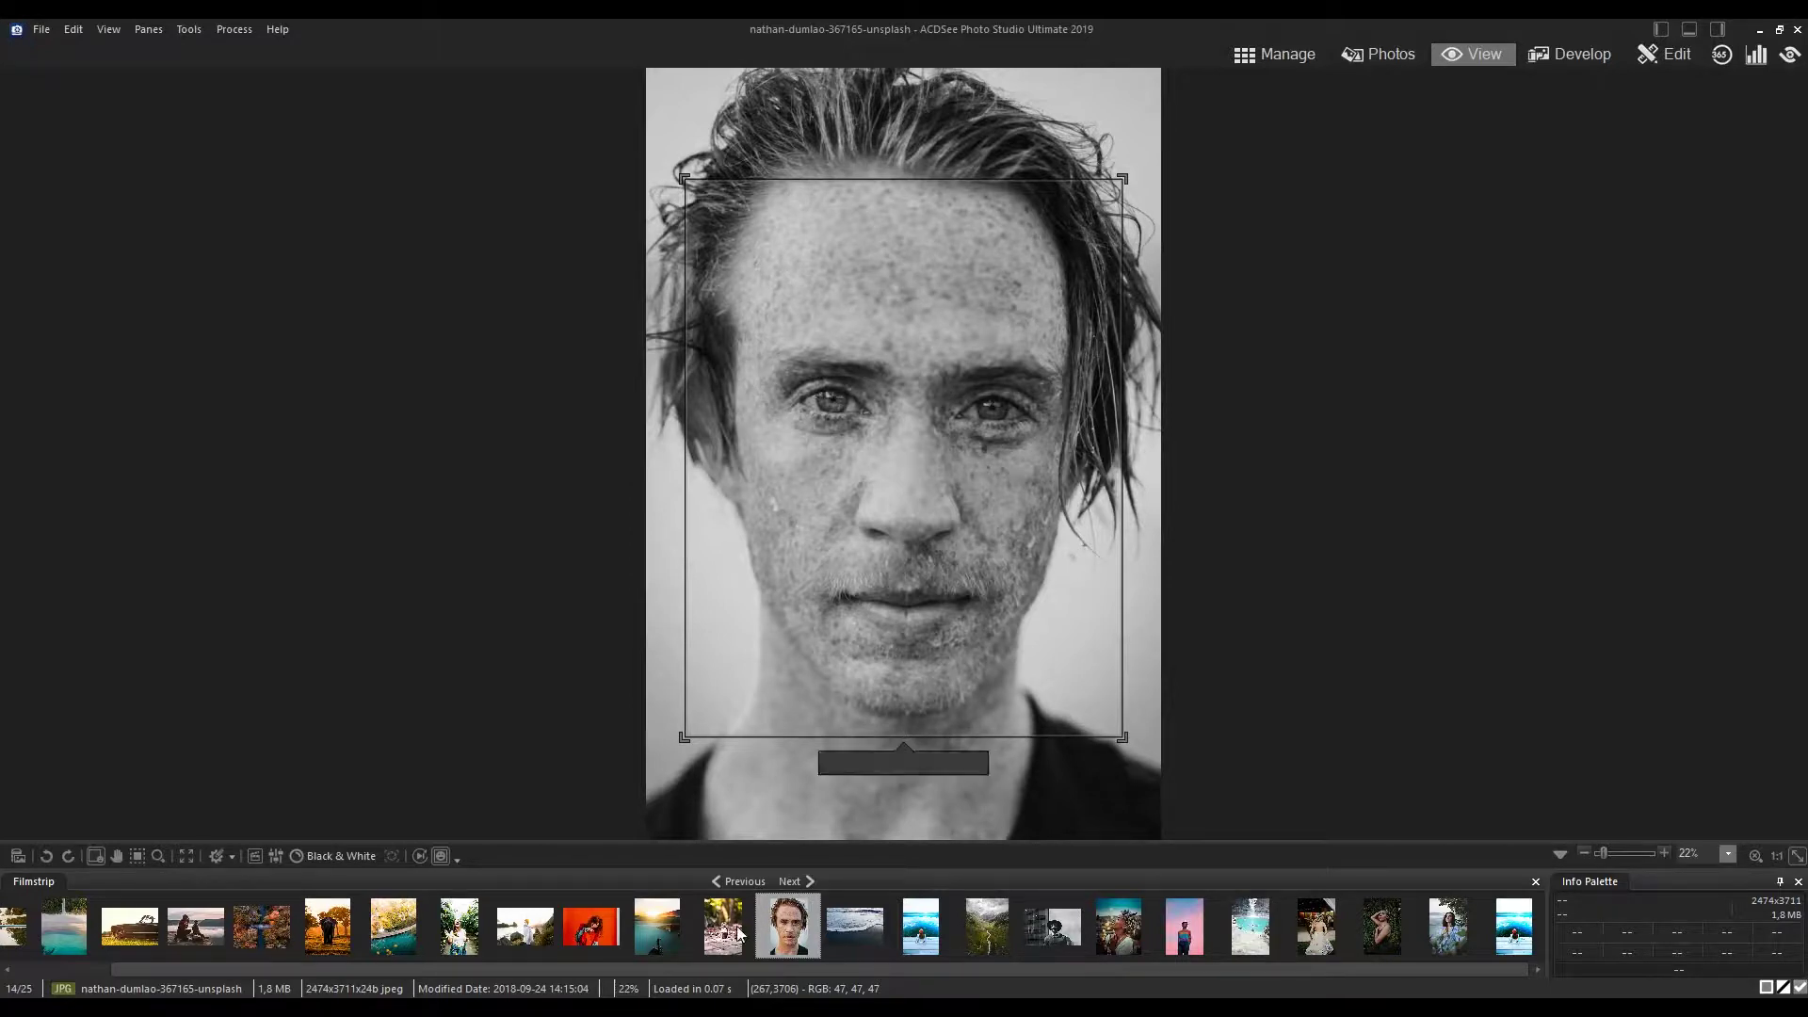
pyautogui.click(737, 932)
pyautogui.click(902, 502)
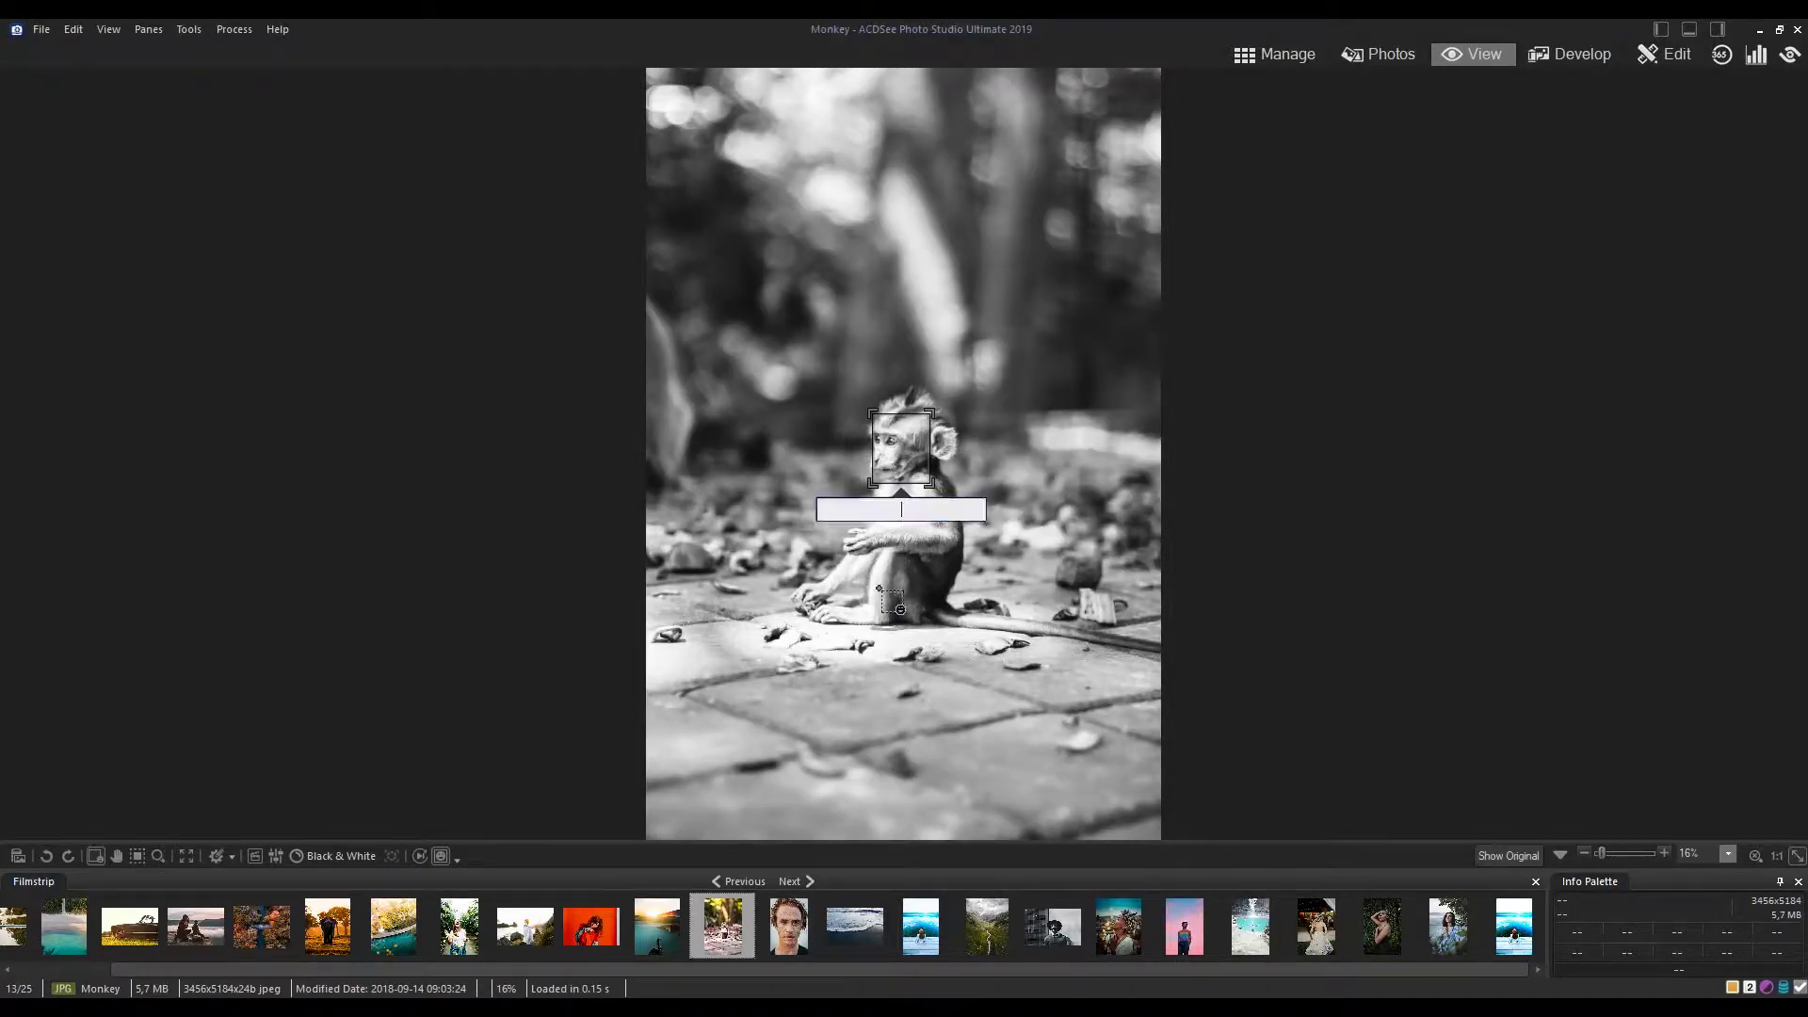
pyautogui.write('Monkey')
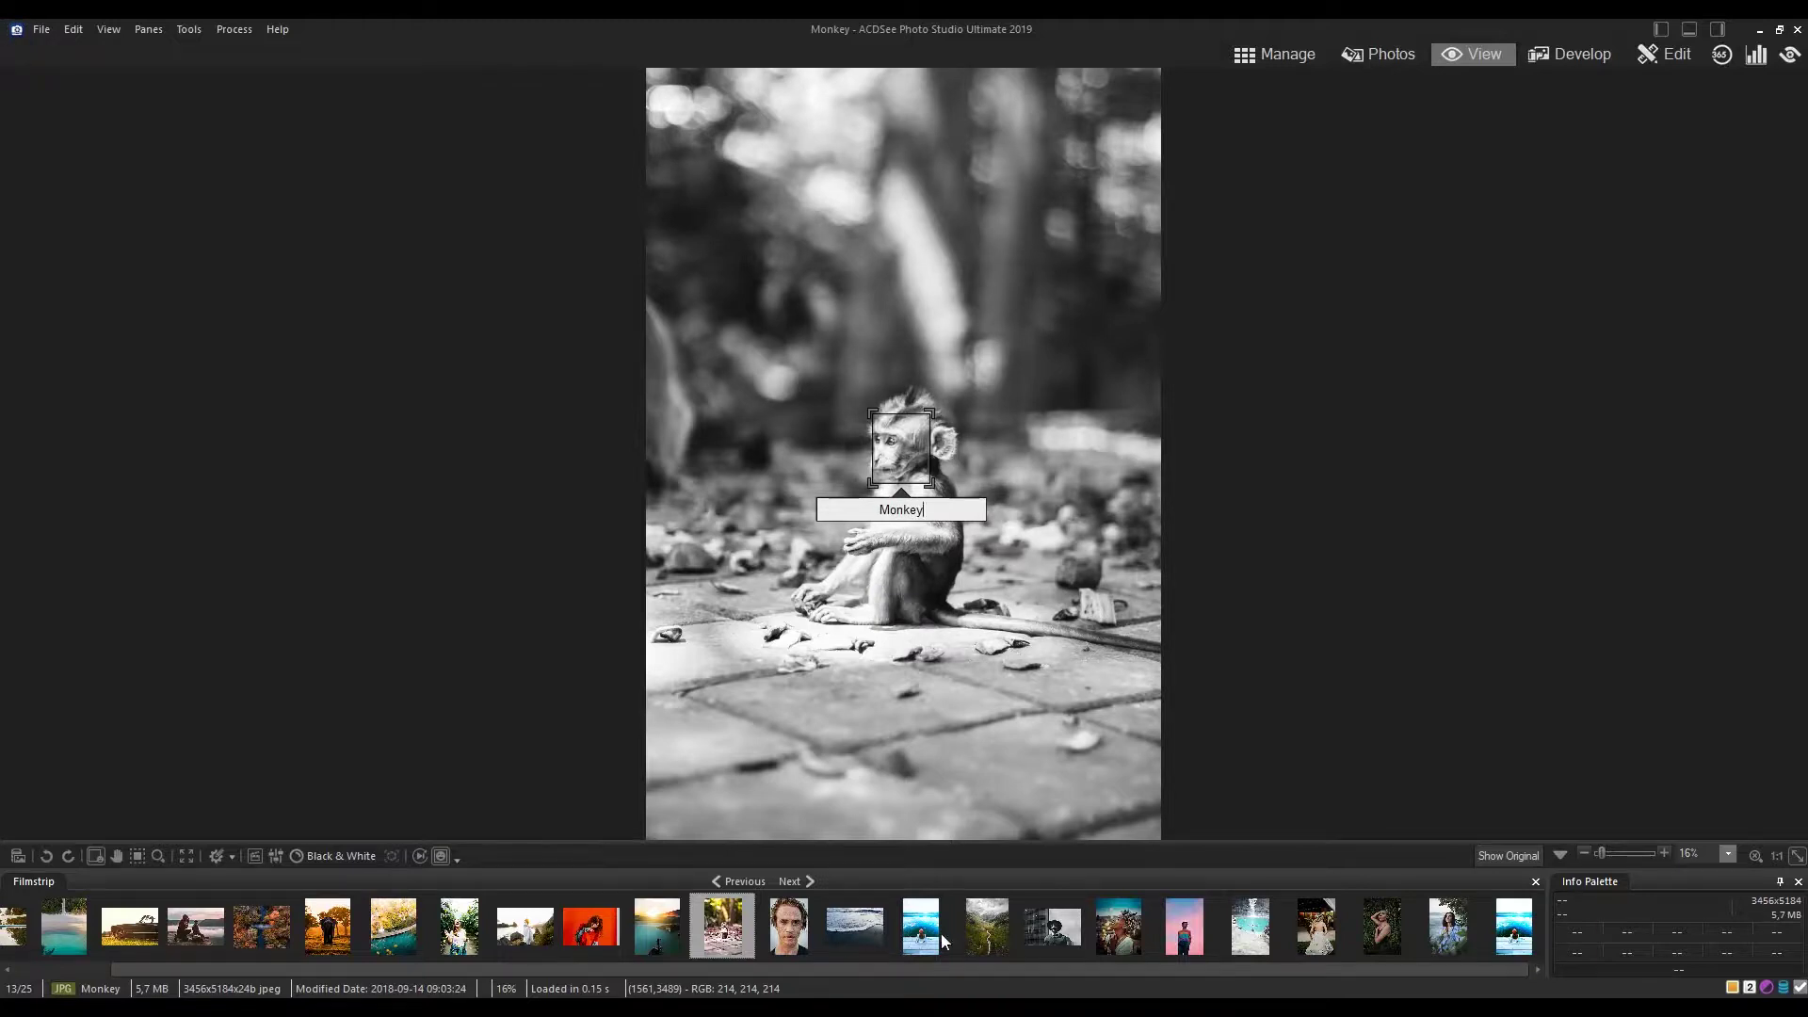
pyautogui.click(789, 923)
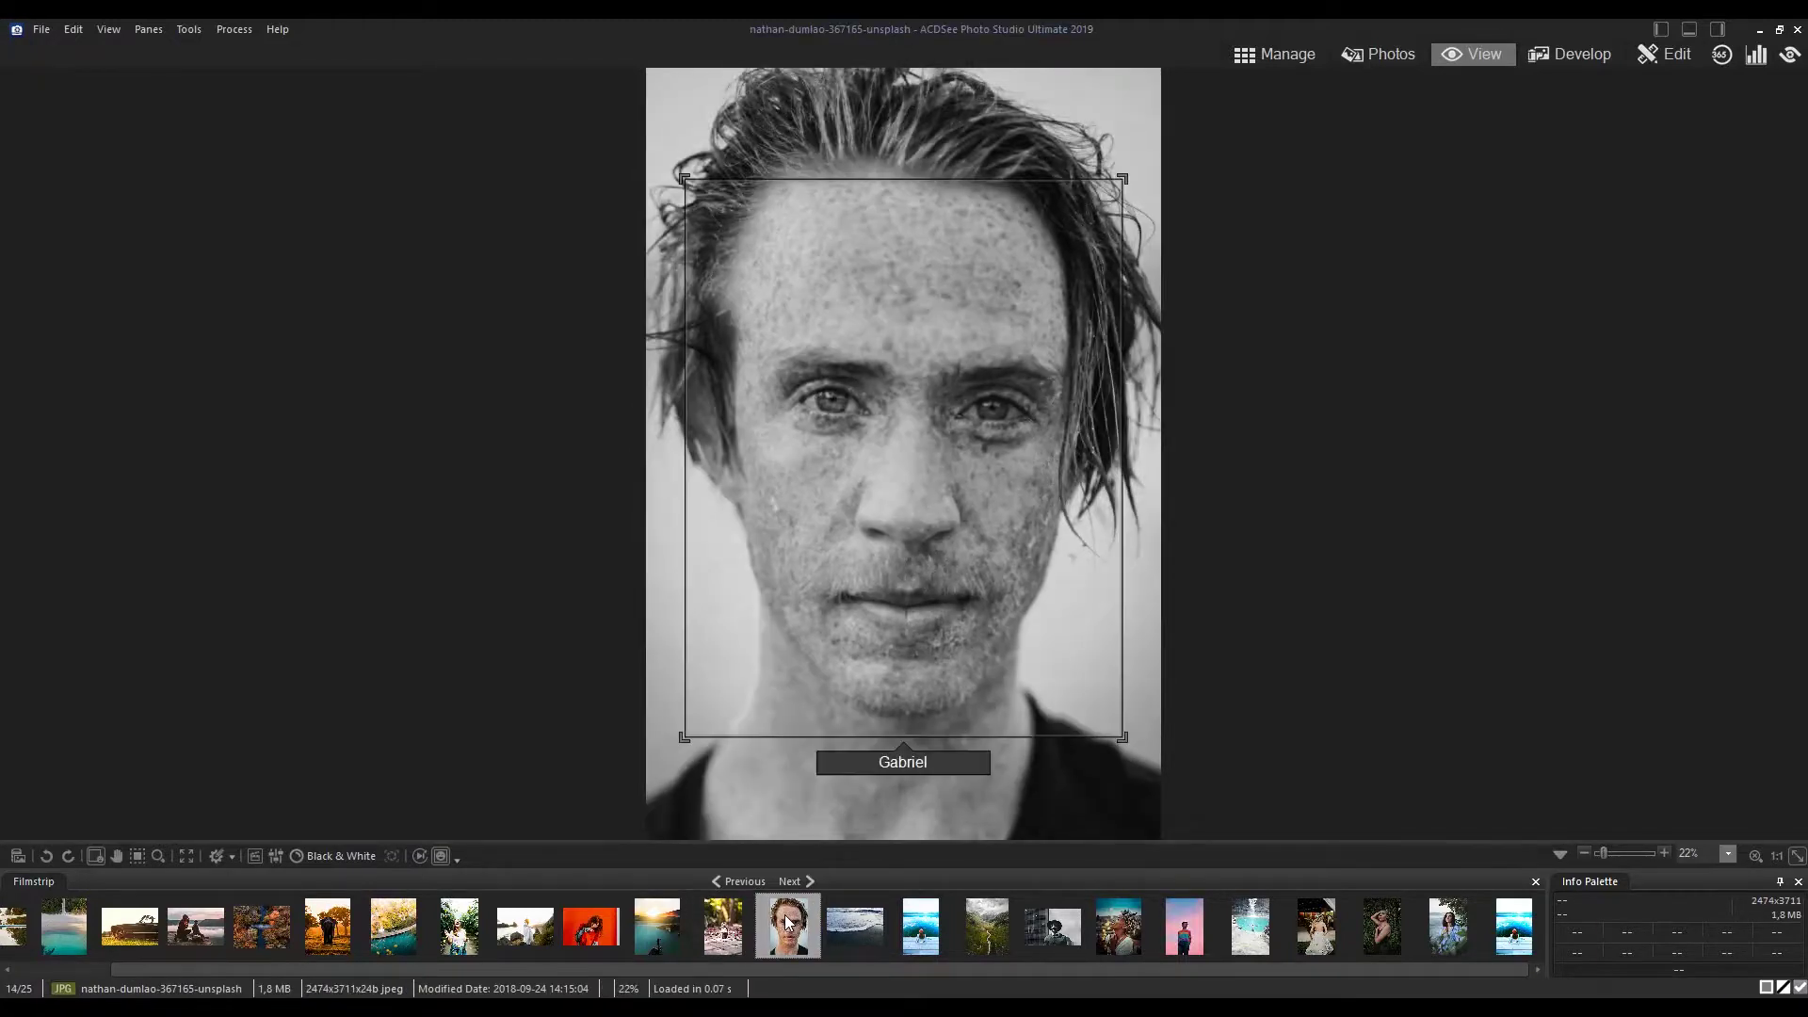
pyautogui.click(736, 944)
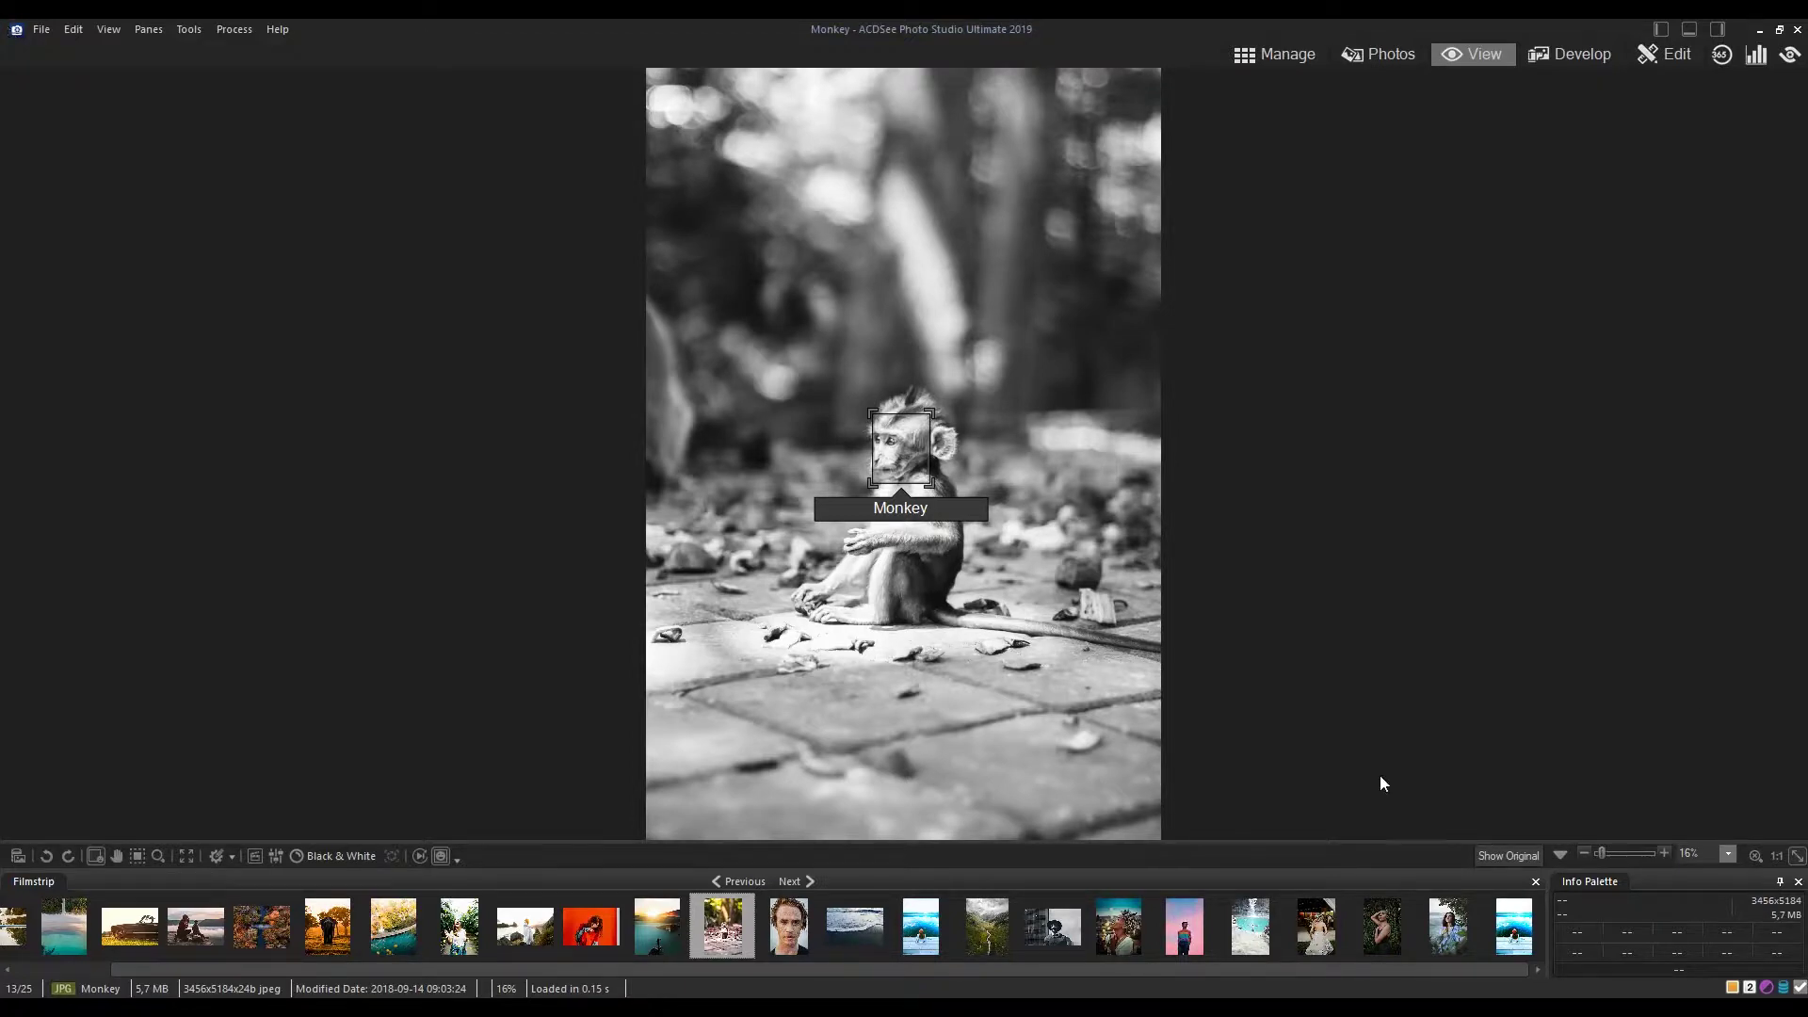
# Step: Try the Orton and Sepia filter presets on Monkey, clearing each with None
pyautogui.click(296, 864)
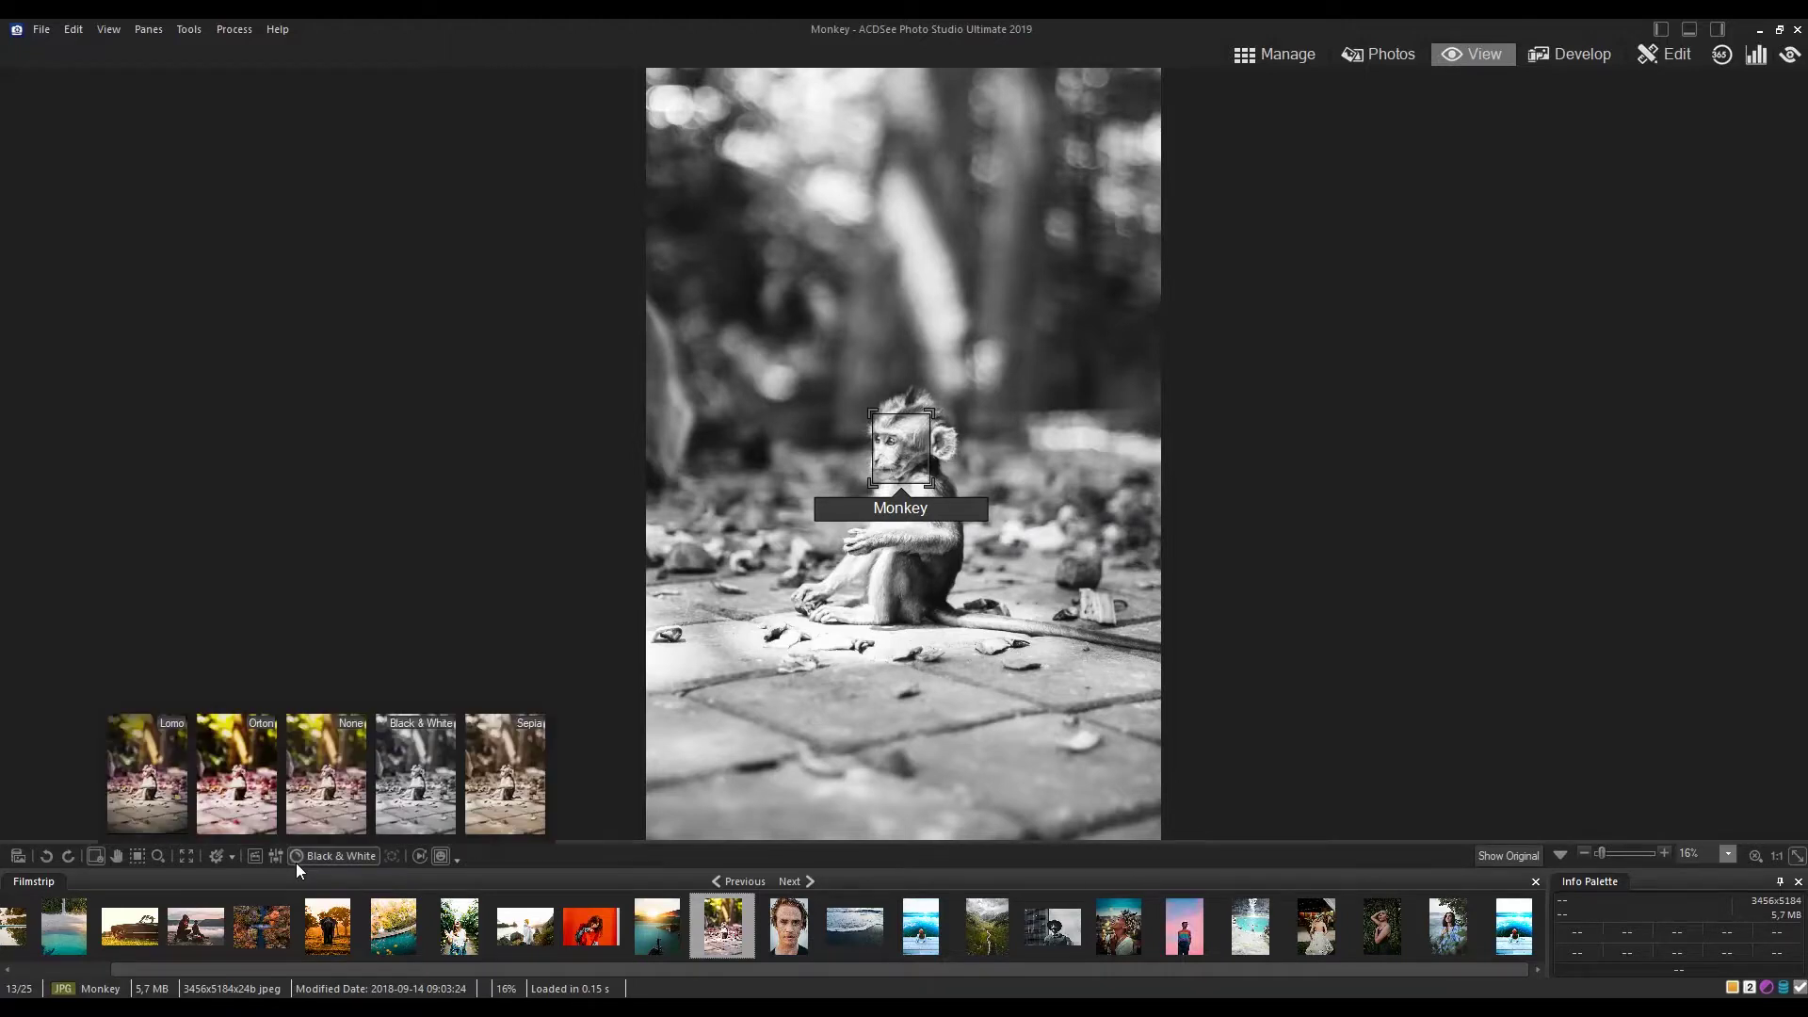
pyautogui.click(236, 784)
pyautogui.click(325, 801)
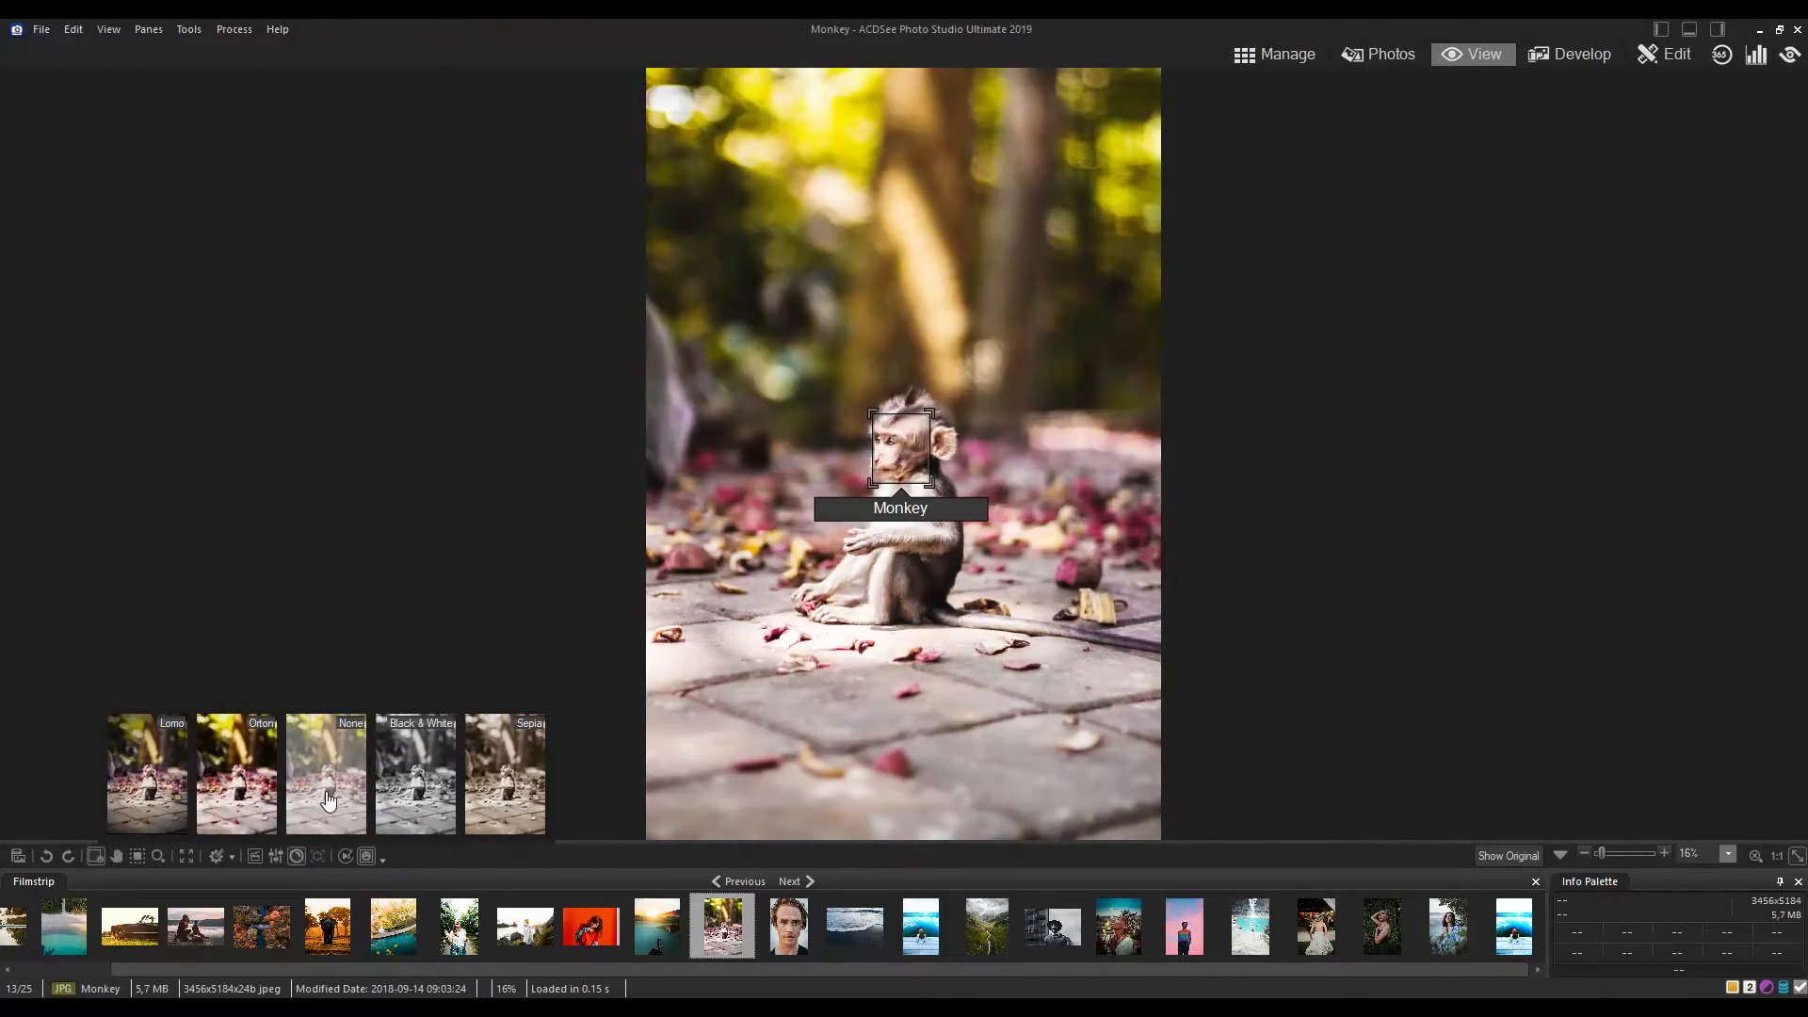
pyautogui.click(497, 778)
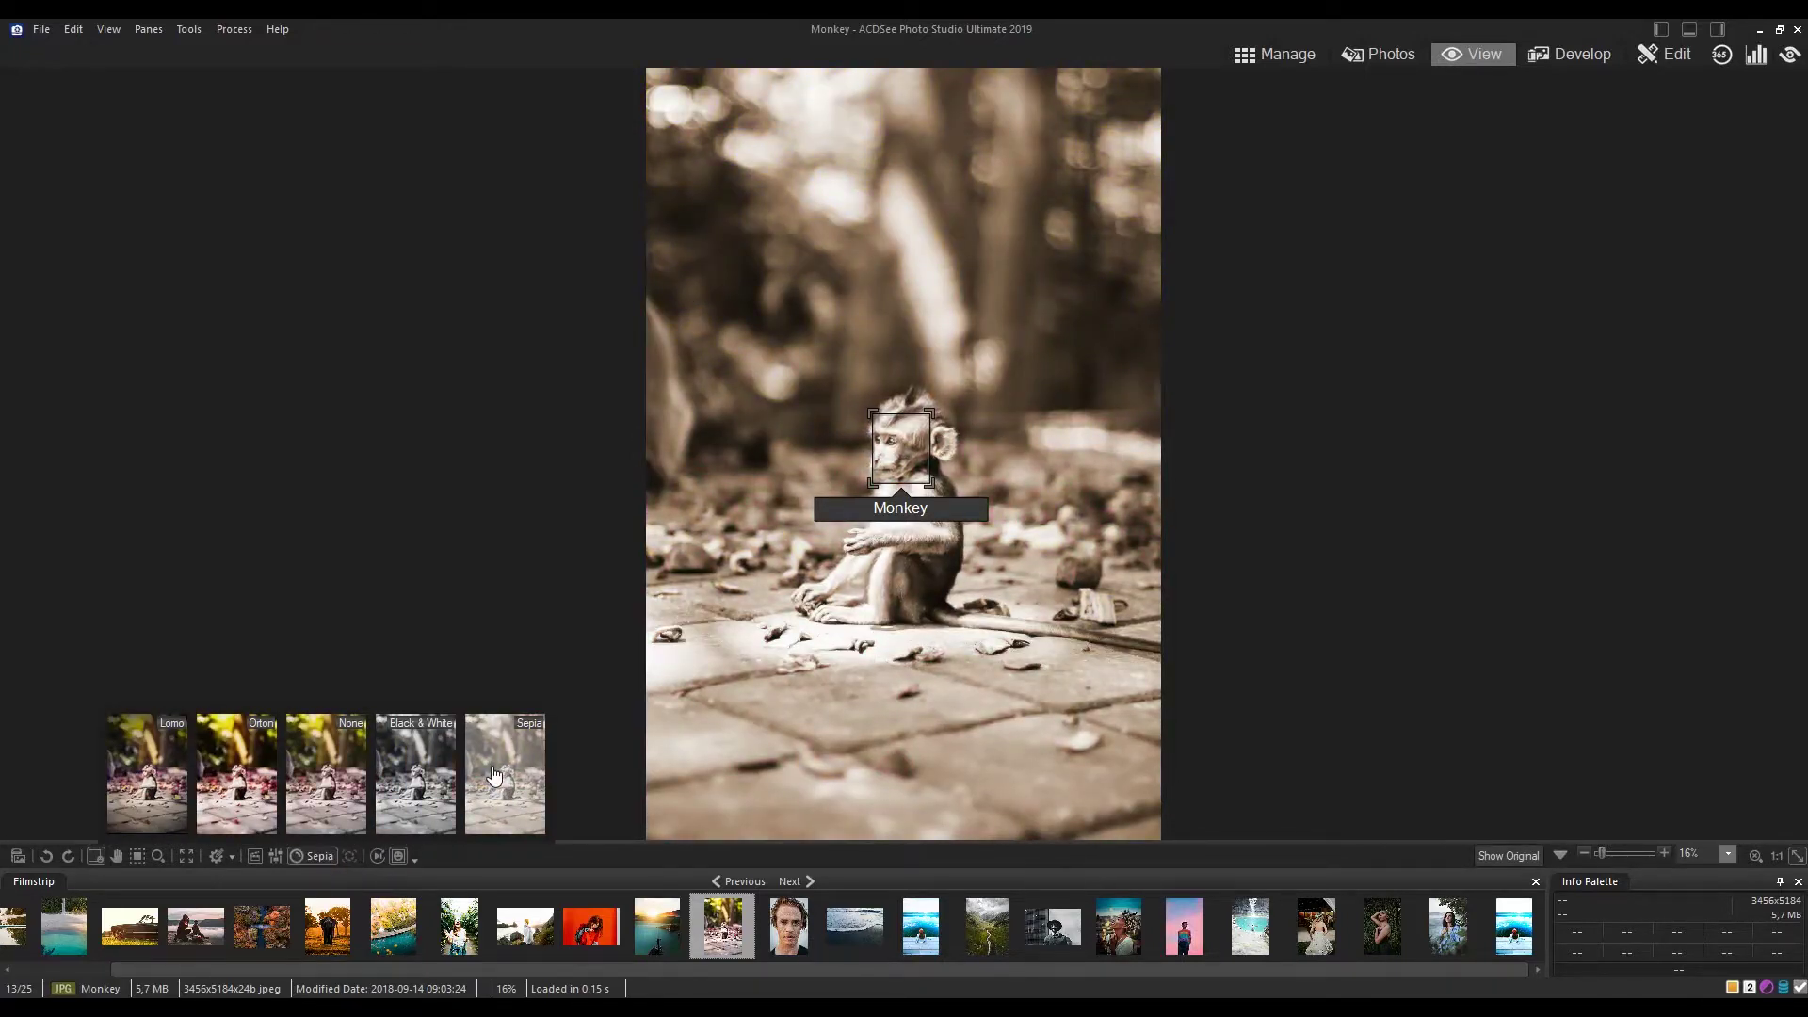
pyautogui.click(325, 777)
# Step: Play the Contrast - action on Monkey to create Monkey_0, then close the Actions Browser
pyautogui.click(256, 858)
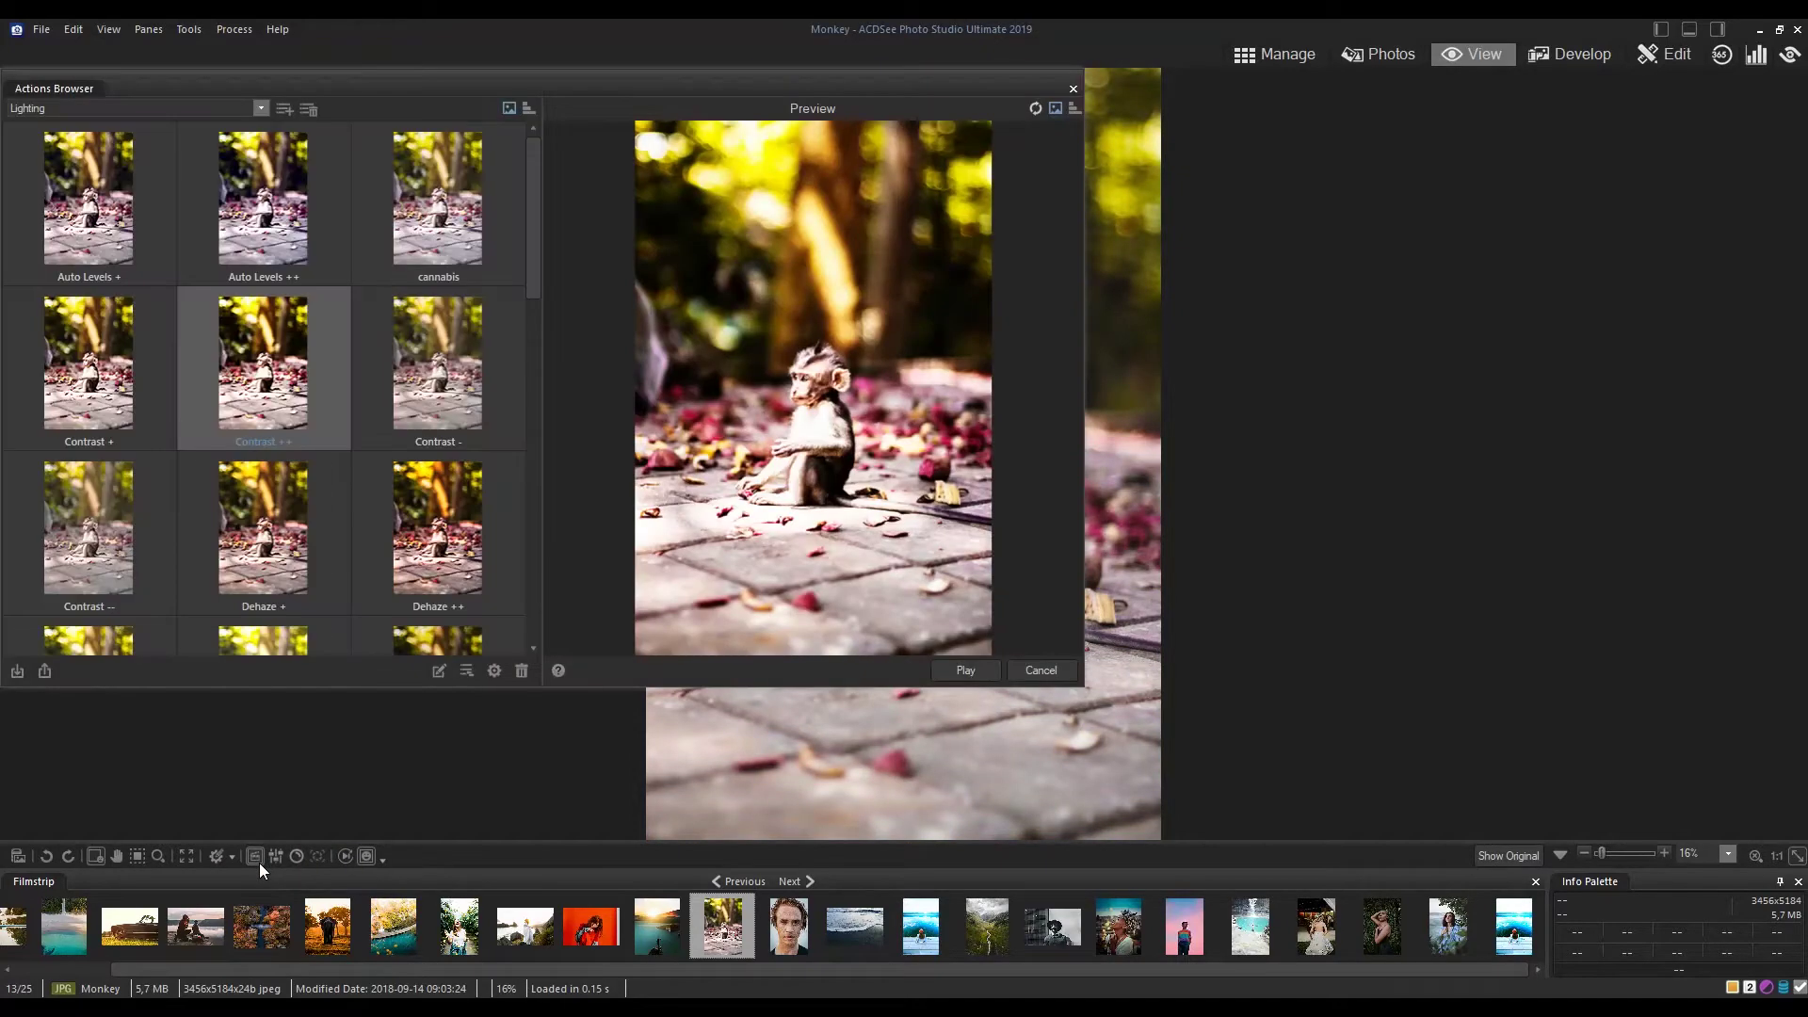
pyautogui.click(444, 407)
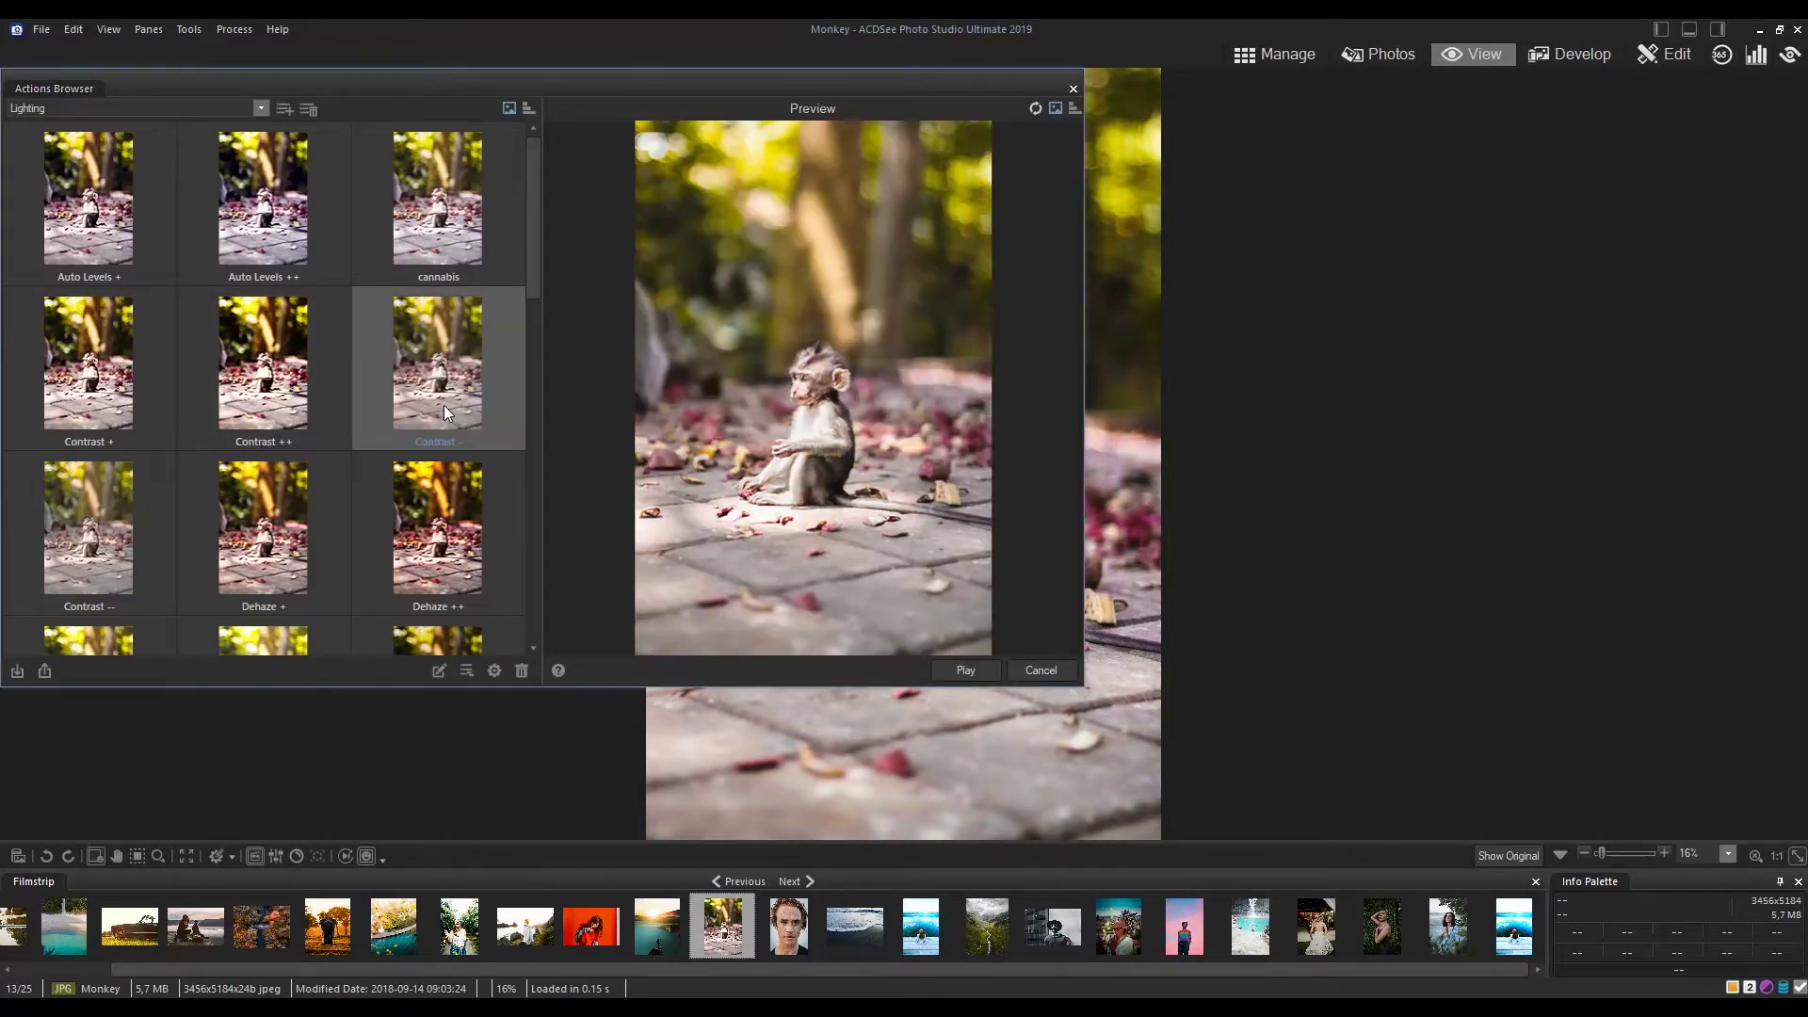
pyautogui.click(976, 669)
pyautogui.click(1072, 88)
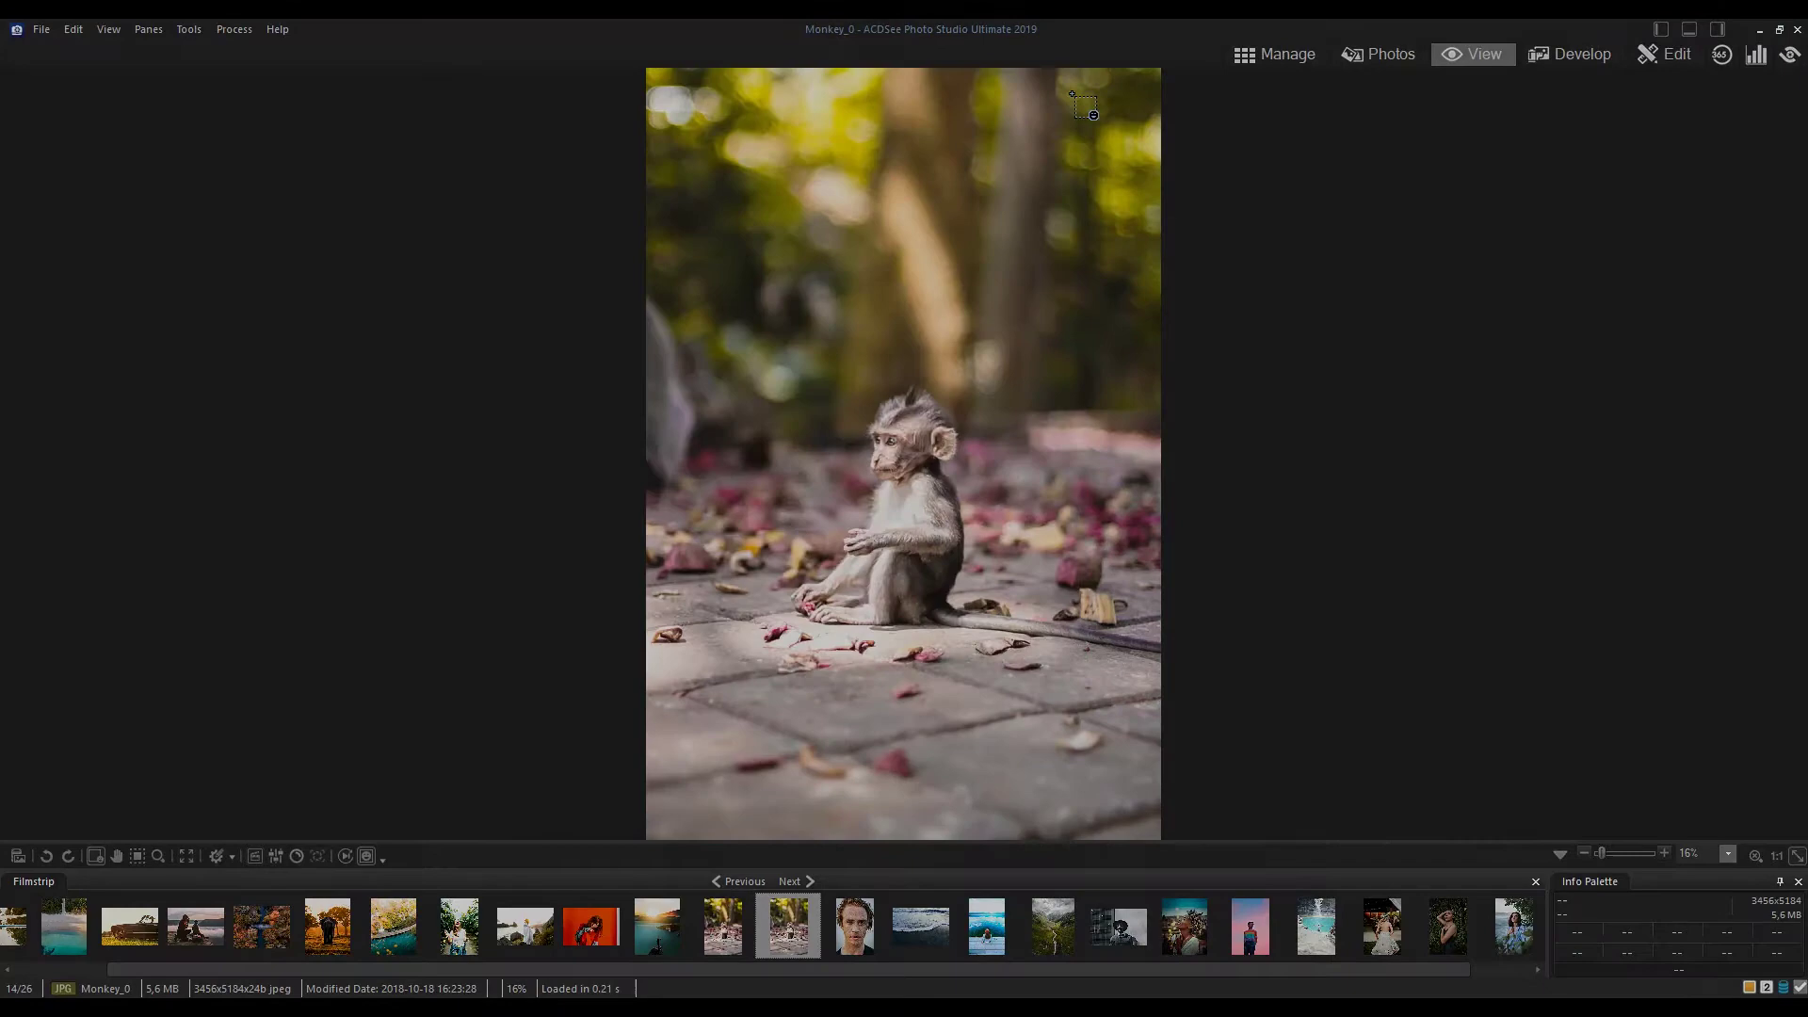